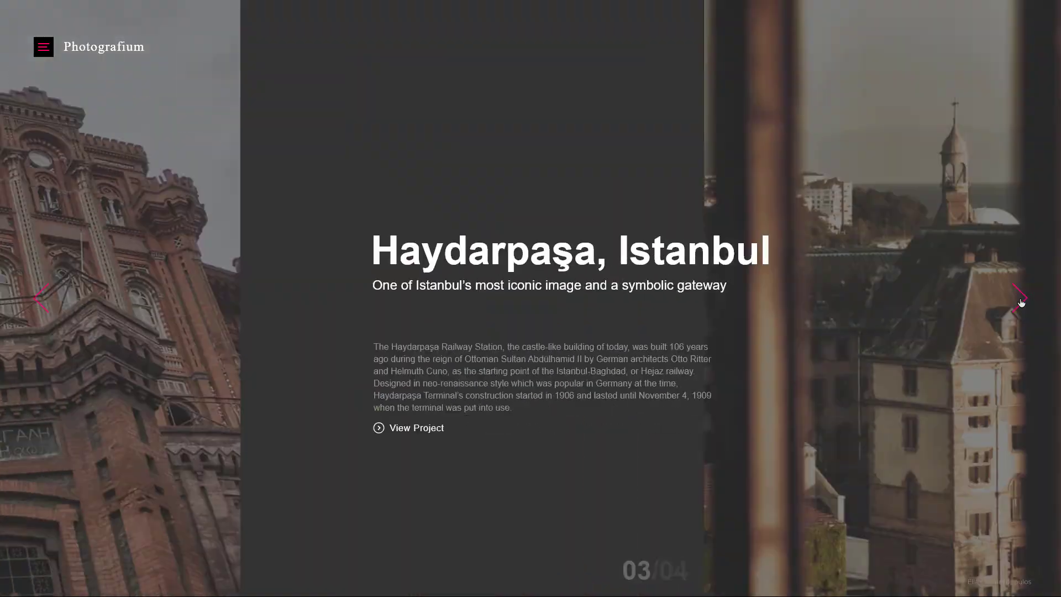
# Step: Advance the slider preview from the Haydarpaşa slide to the last slide
pyautogui.click(1020, 300)
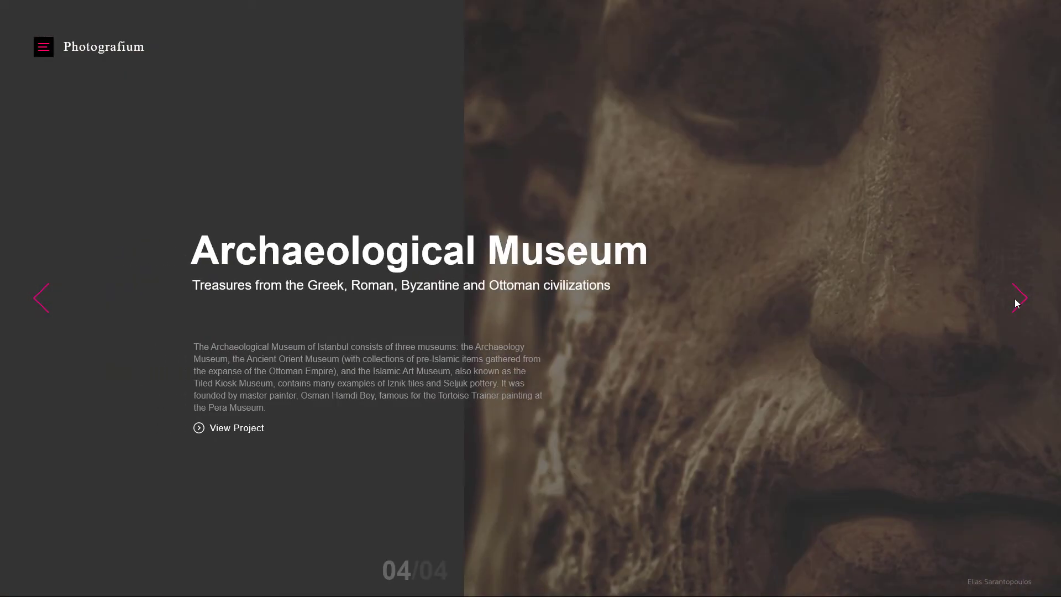
pyautogui.click(1019, 300)
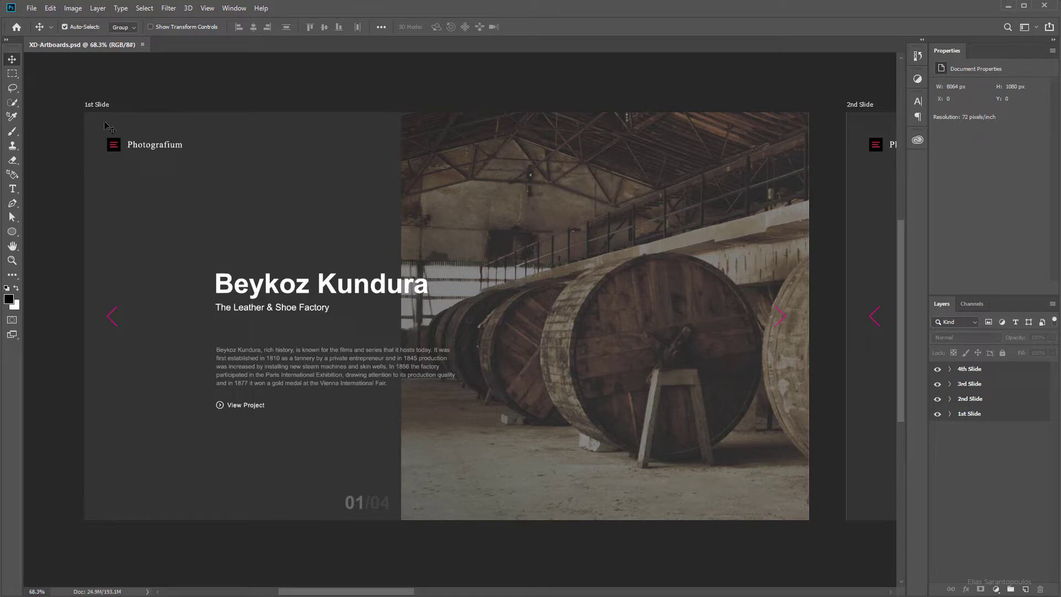
# Step: Switch to Photoshop and look over the four slide artboards in XD-Artboards.psd
pyautogui.moveTo(601, 187); pyautogui.dragTo(277, 185)
pyautogui.moveTo(727, 210); pyautogui.dragTo(232, 221)
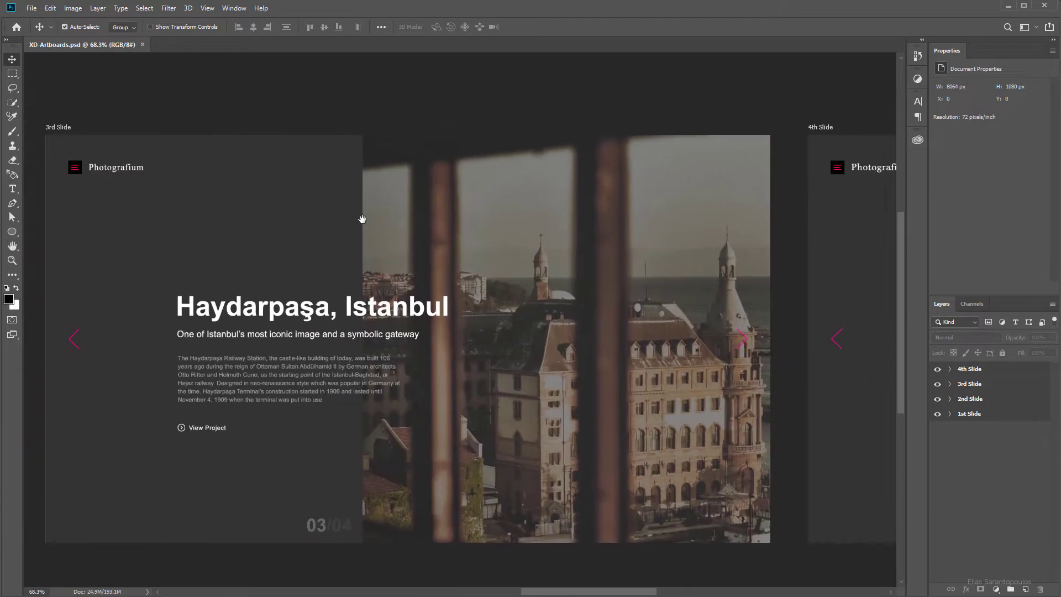
pyautogui.moveTo(362, 219); pyautogui.dragTo(390, 199)
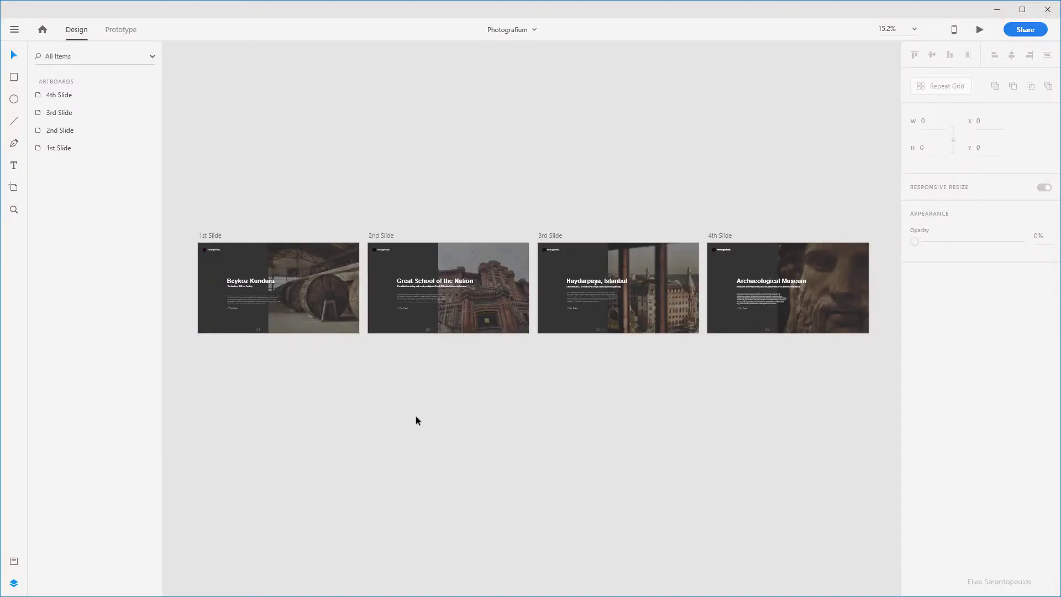
# Step: Switch to Adobe XD and move the 2nd, 3rd and 4th Slide artboards down to Y 1348
pyautogui.click(43, 31)
pyautogui.moveTo(78, 28); pyautogui.dragTo(533, 84)
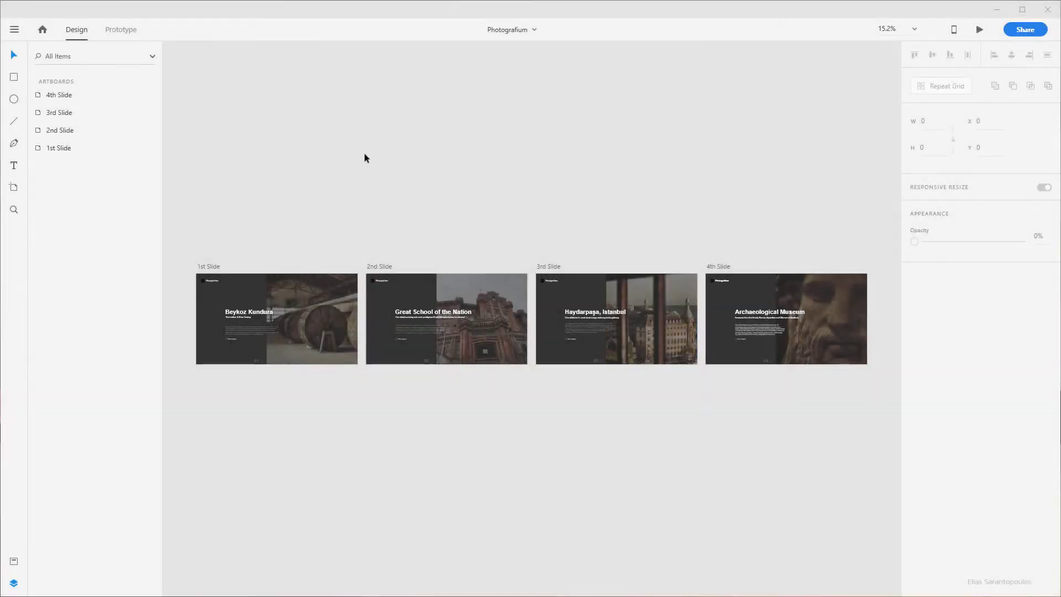
pyautogui.moveTo(380, 144); pyautogui.dragTo(824, 426)
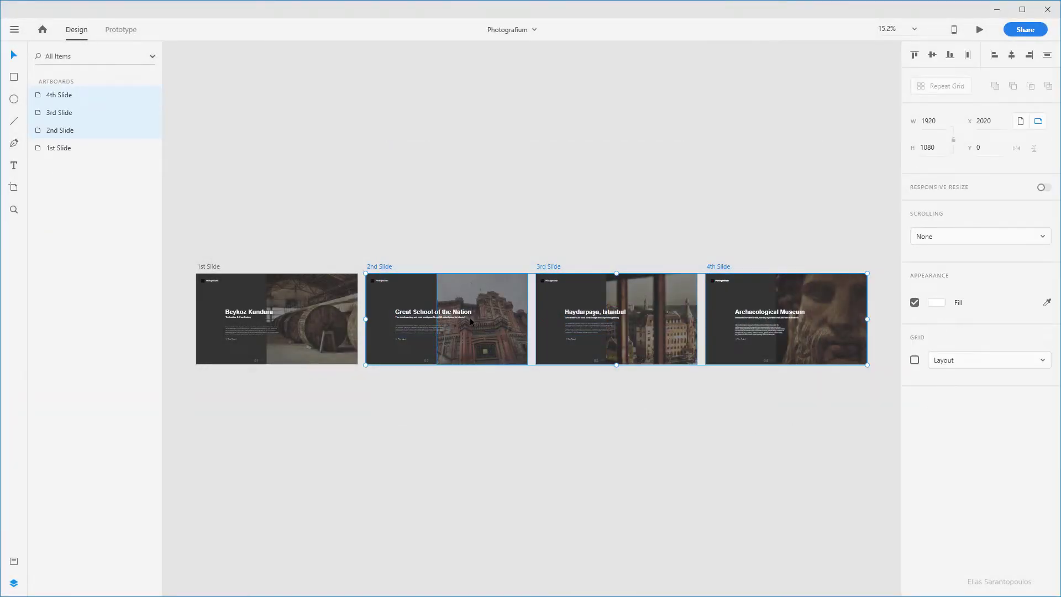
pyautogui.moveTo(410, 290); pyautogui.dragTo(410, 402)
# Step: Compare the layouts of the 1st and 2nd Slides and inspect the Beykoz Kundura title's spacing on the 1st Slide
pyautogui.scroll(8, 204, 365)
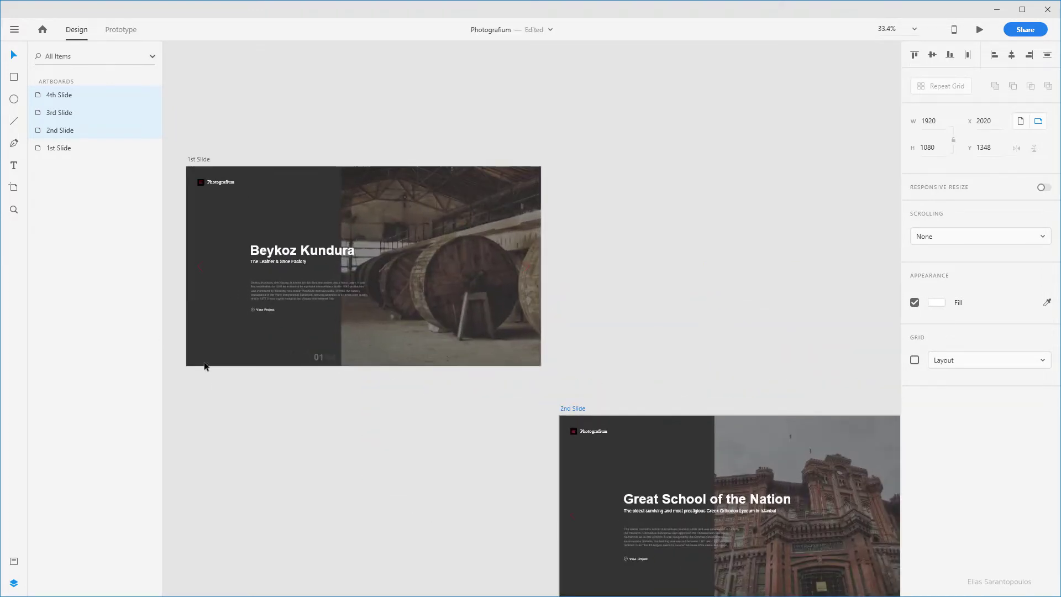
pyautogui.moveTo(335, 228); pyautogui.dragTo(372, 293)
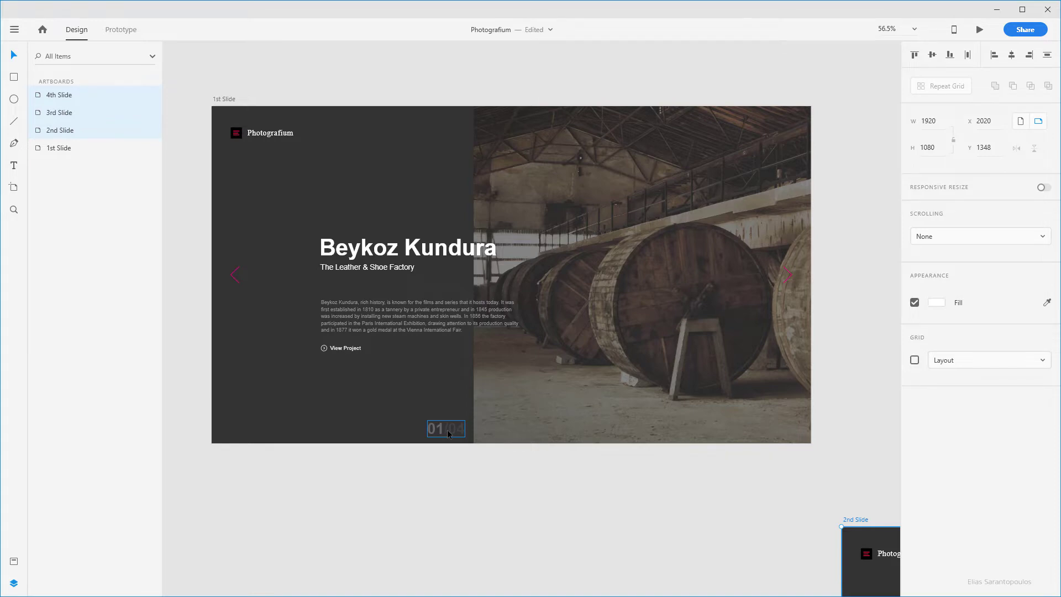
pyautogui.scroll(-6, 699, 505)
pyautogui.hscroll(6, 700, 505)
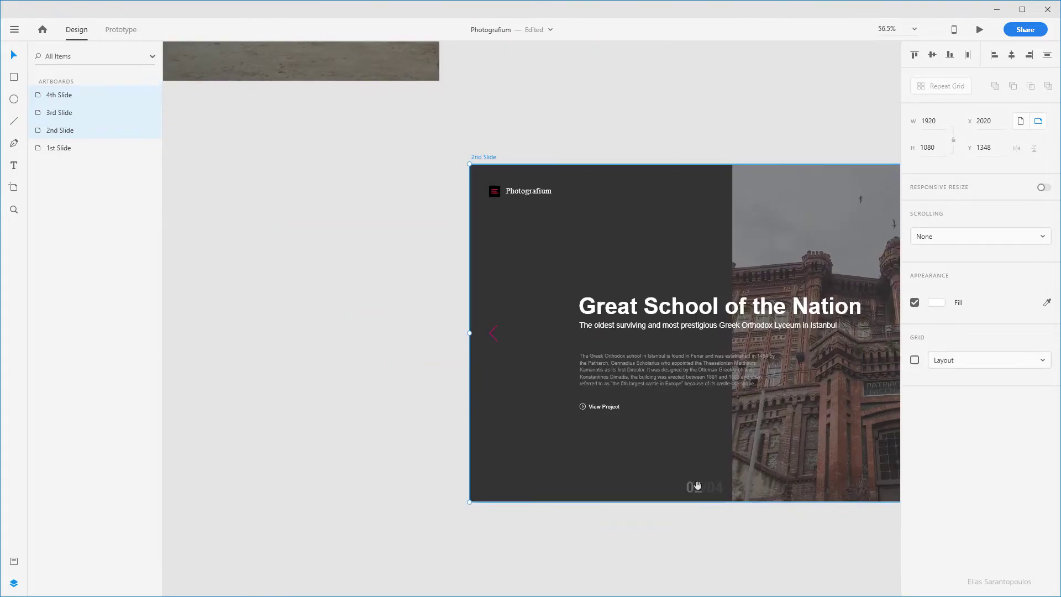
pyautogui.scroll(6, 502, 419)
pyautogui.hscroll(-6, 502, 420)
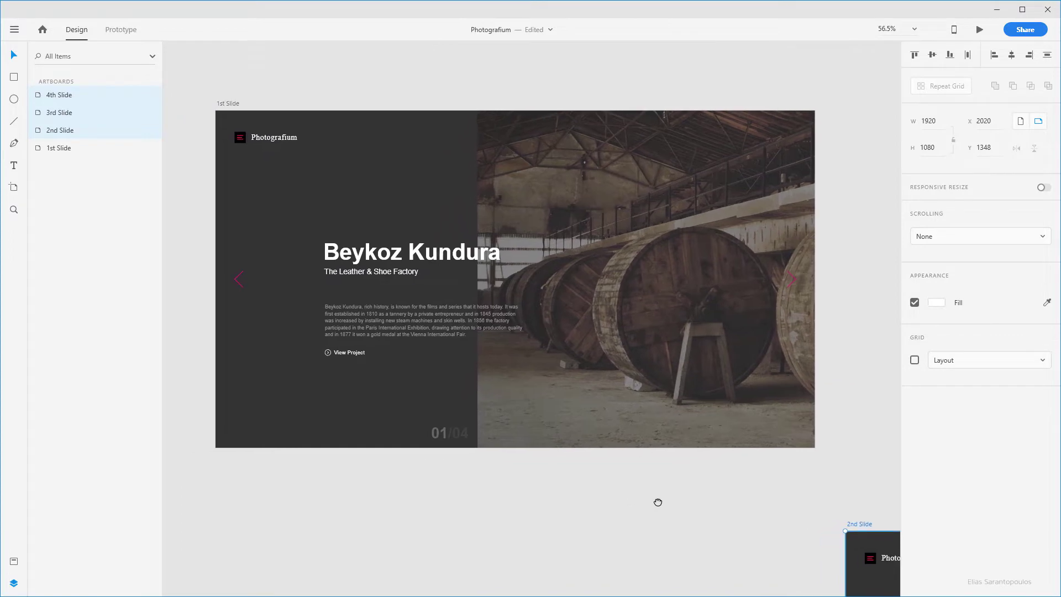
pyautogui.scroll(1, 657, 502)
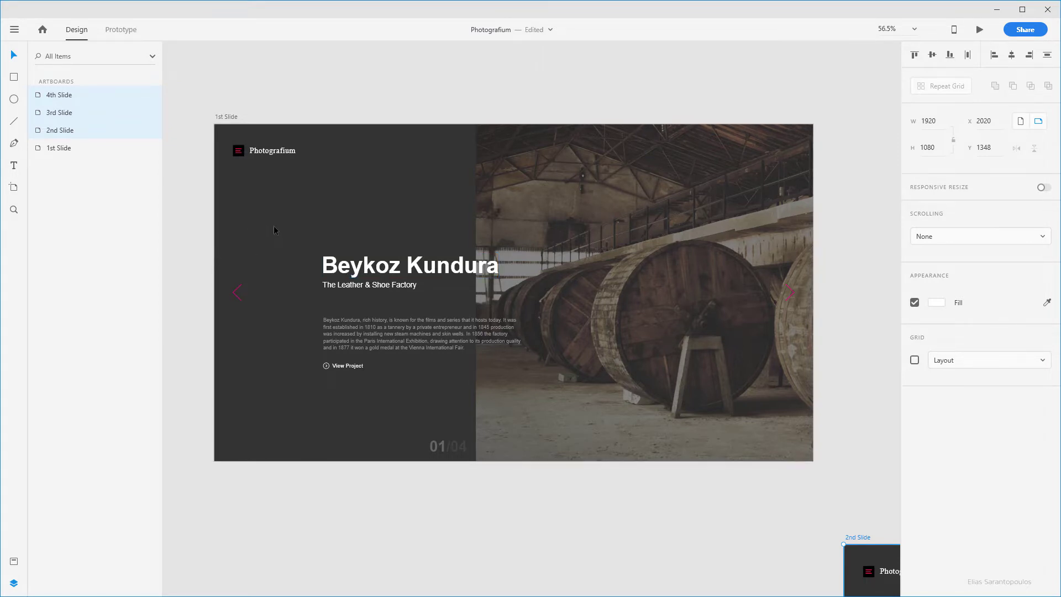
pyautogui.click(370, 270)
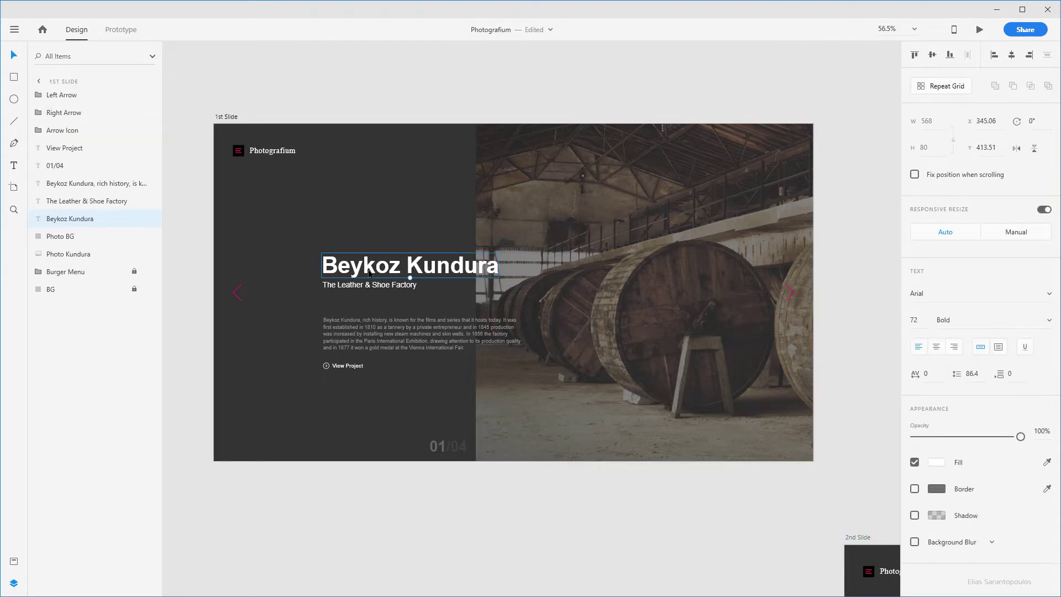
pyautogui.press('alt')
pyautogui.click(311, 526)
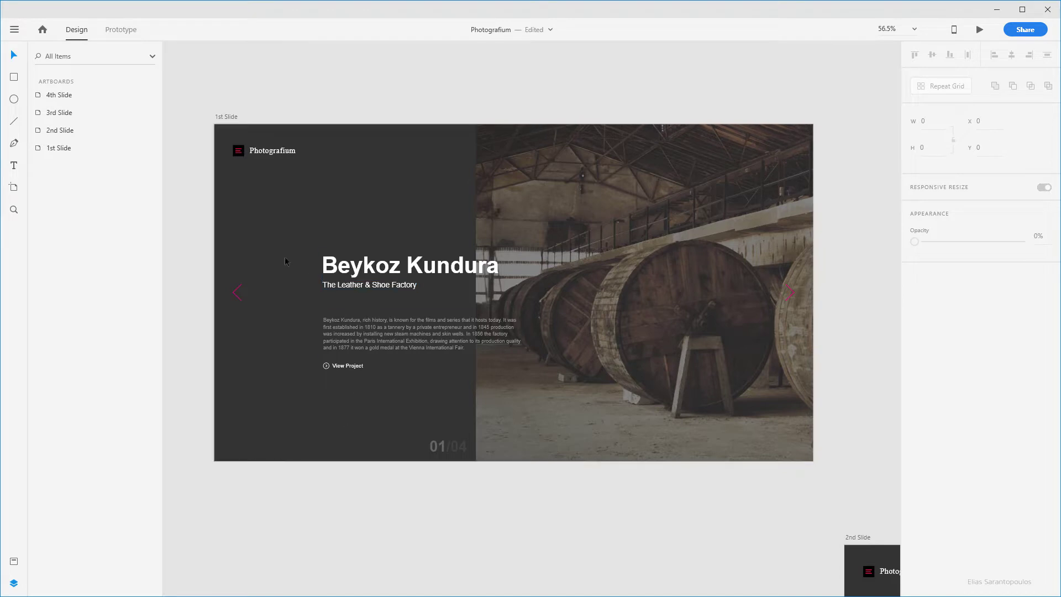
# Step: Lock the Left Arrow and Right Arrow groups on the 1st Slide
pyautogui.click(290, 199)
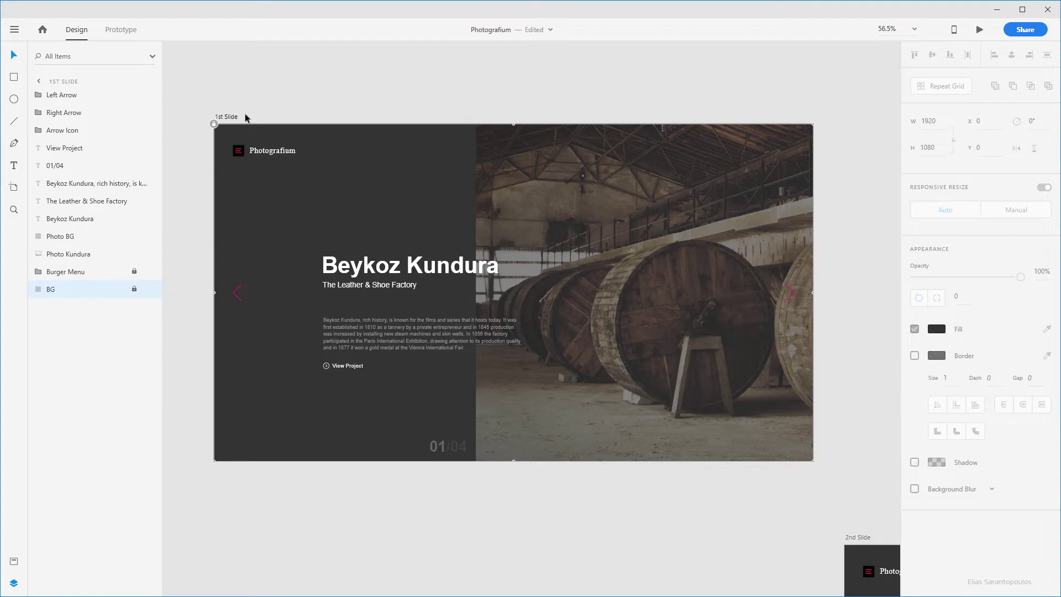
pyautogui.click(134, 95)
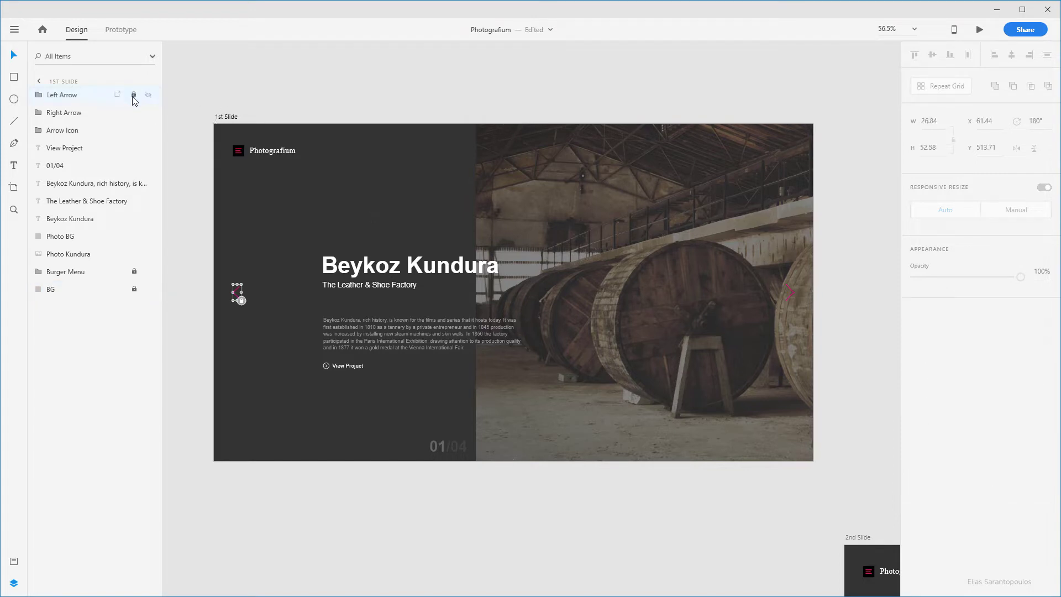
pyautogui.click(134, 112)
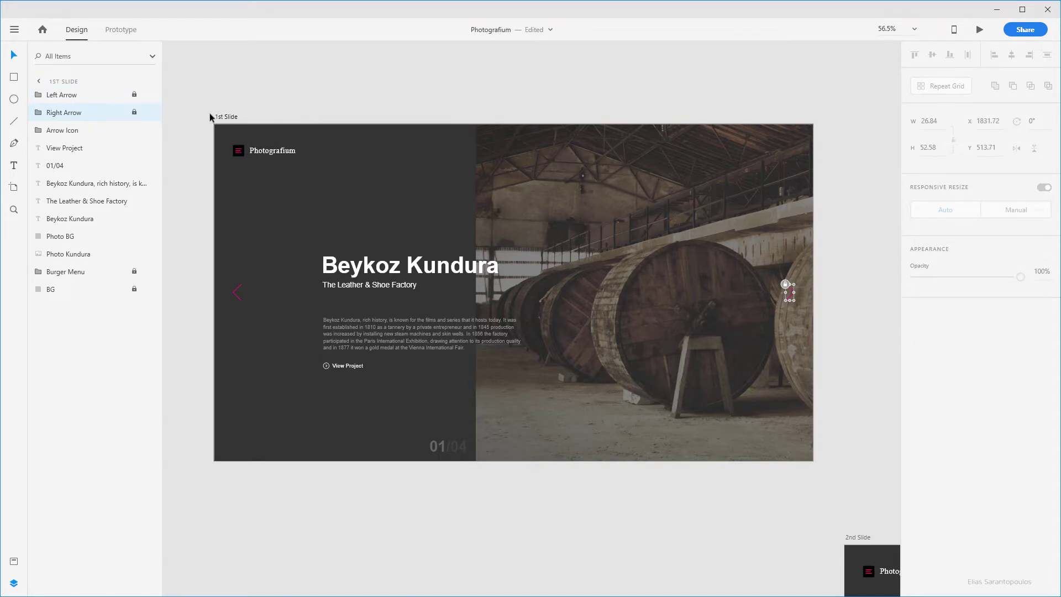
# Step: Select all the 1st Slide's content and turn its unlocked elements into a repeat grid
pyautogui.moveTo(197, 100); pyautogui.dragTo(835, 513)
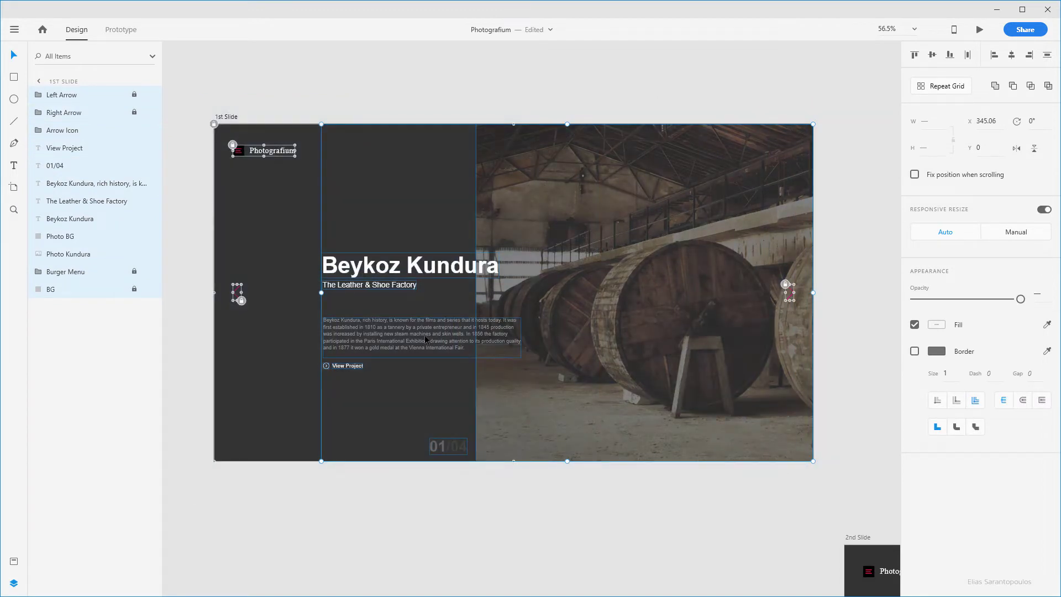
pyautogui.scroll(-5, 423, 332)
pyautogui.scroll(-3, 418, 326)
pyautogui.hscroll(5, 418, 326)
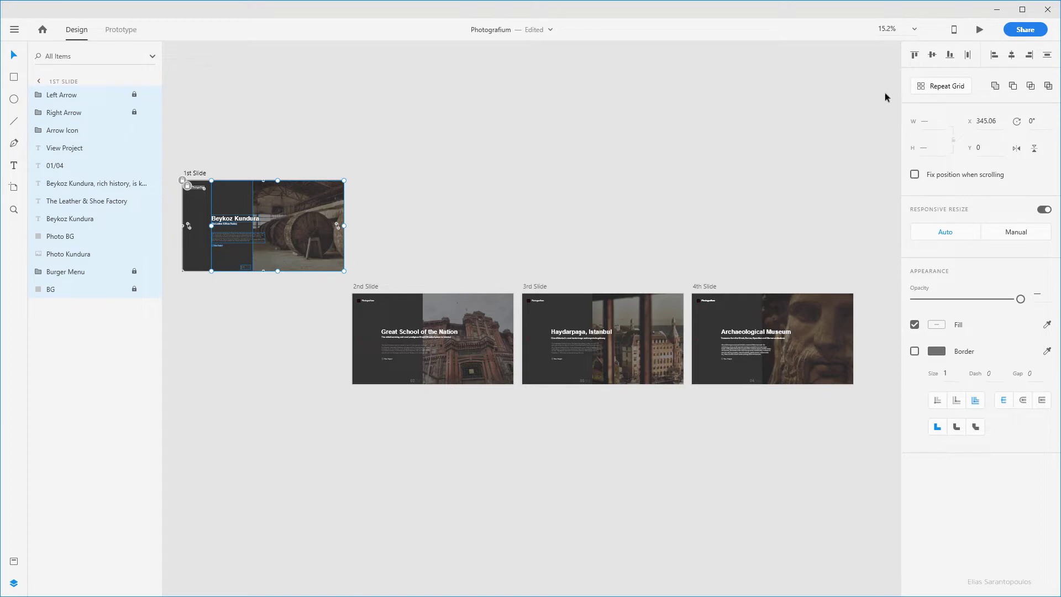
pyautogui.click(949, 87)
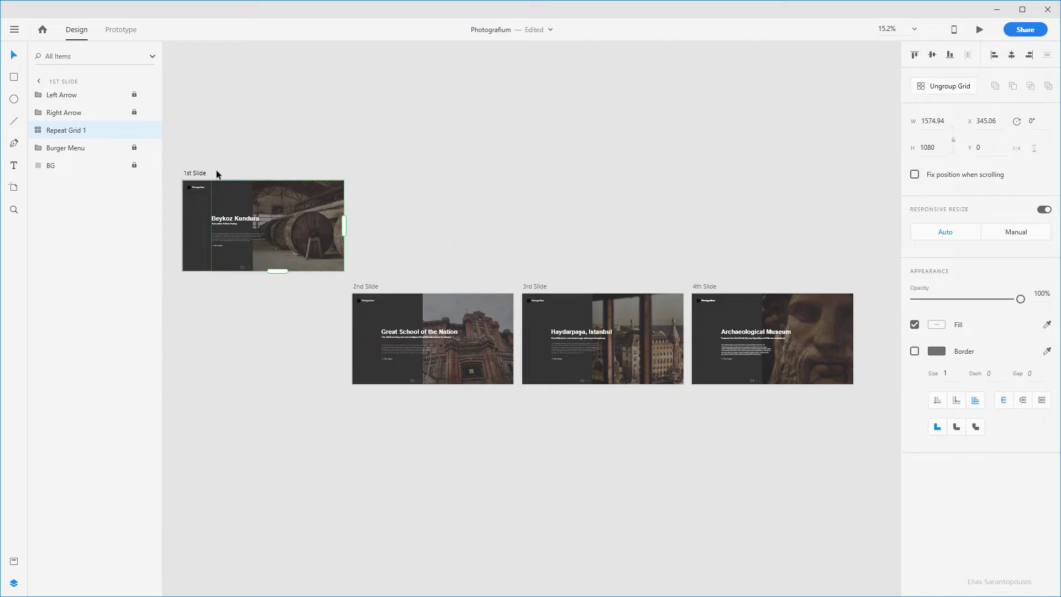
# Step: Extend the repeat grid horizontally to four cells and trim it at the fourth photo's right edge, 6361.94 wide
pyautogui.moveTo(340, 227); pyautogui.dragTo(764, 228)
pyautogui.scroll(5, 764, 228)
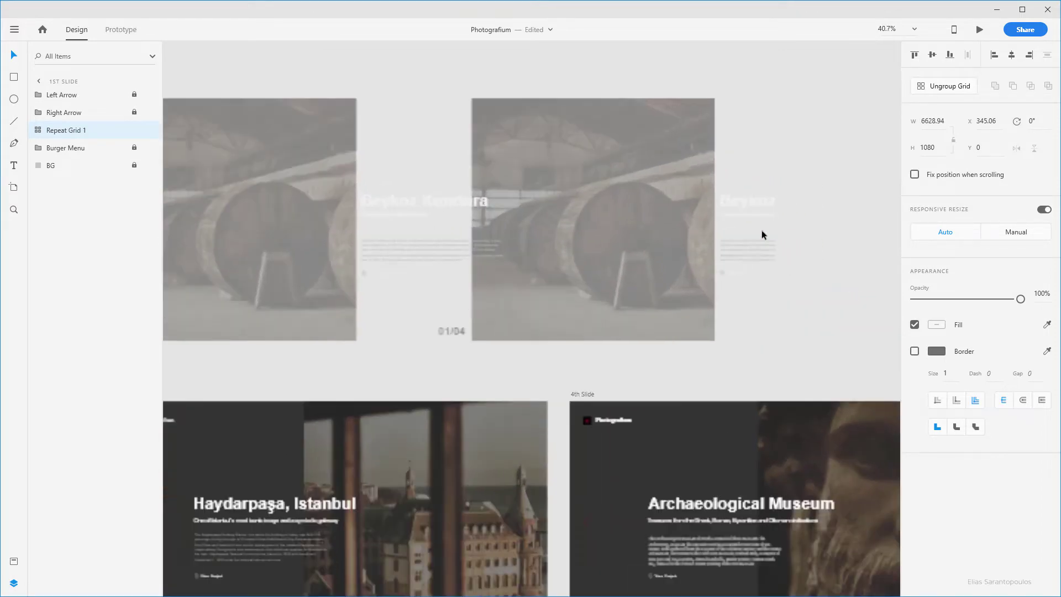
pyautogui.scroll(1, 750, 236)
pyautogui.scroll(1, 657, 218)
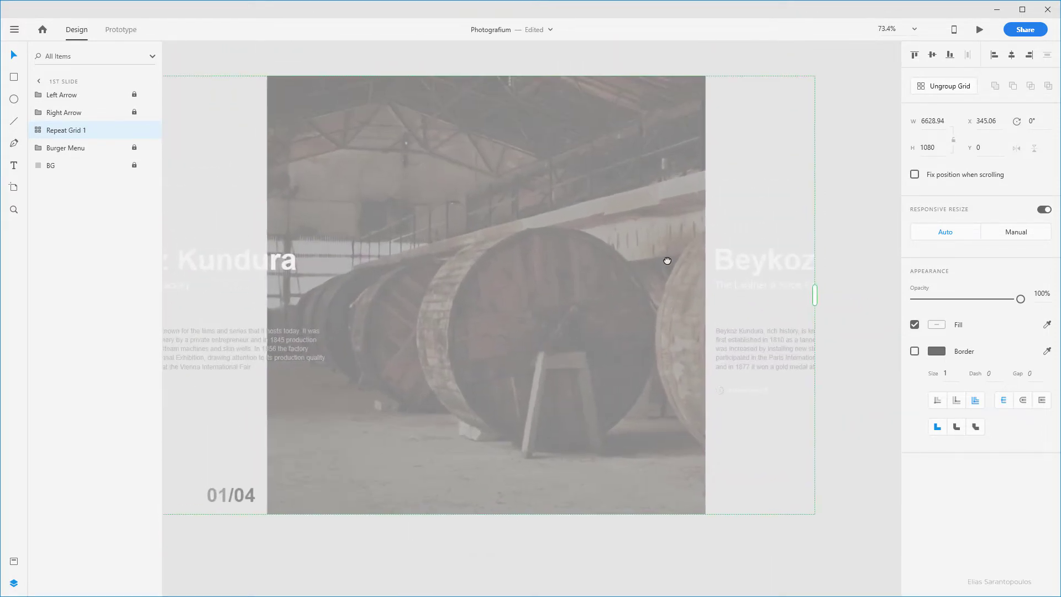
pyautogui.moveTo(813, 296); pyautogui.dragTo(705, 292)
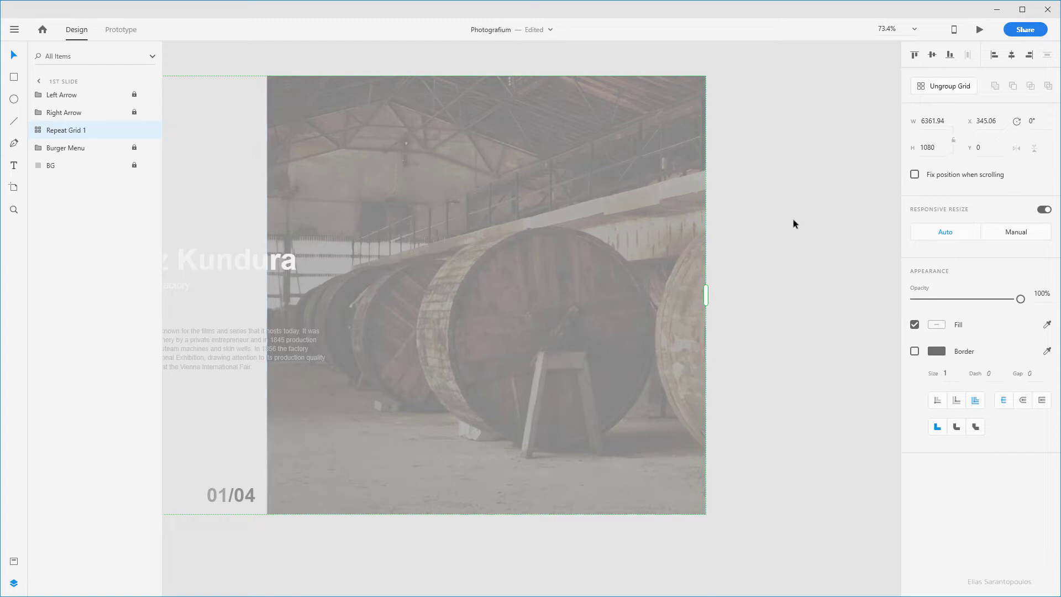
pyautogui.click(794, 223)
# Step: Widen the gap between the repeat grid's cells until the whole grid is 7336.94 wide
pyautogui.scroll(-5, 380, 304)
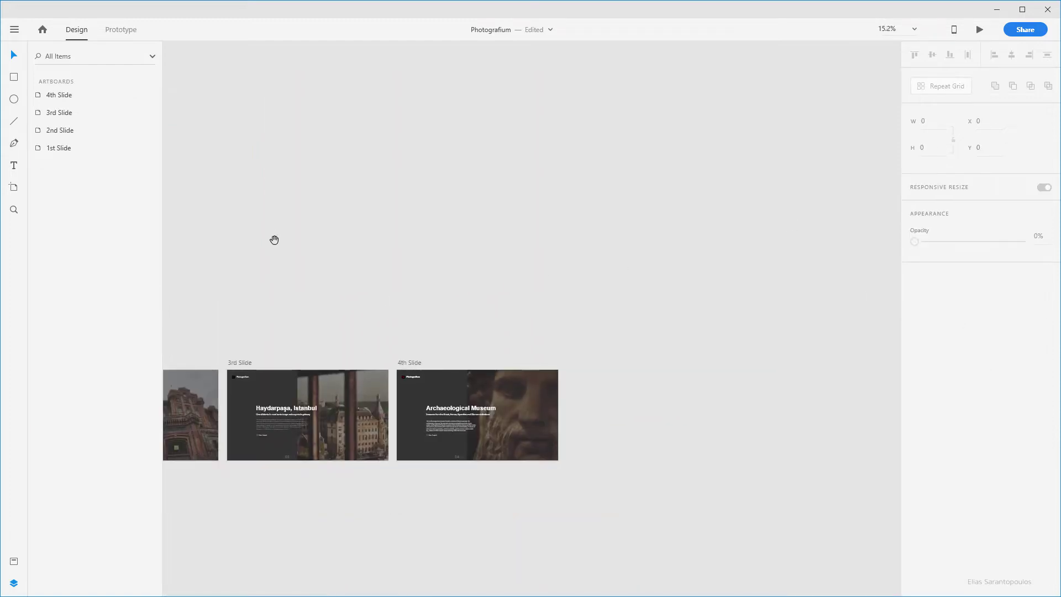
pyautogui.moveTo(275, 239); pyautogui.dragTo(451, 259)
pyautogui.click(317, 291)
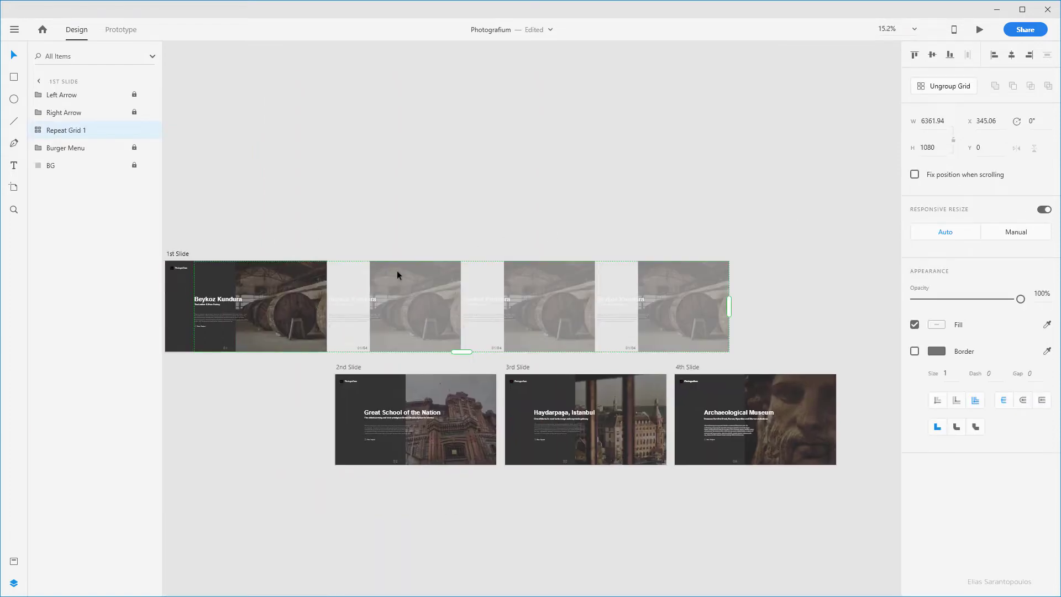
pyautogui.moveTo(377, 189); pyautogui.dragTo(417, 126)
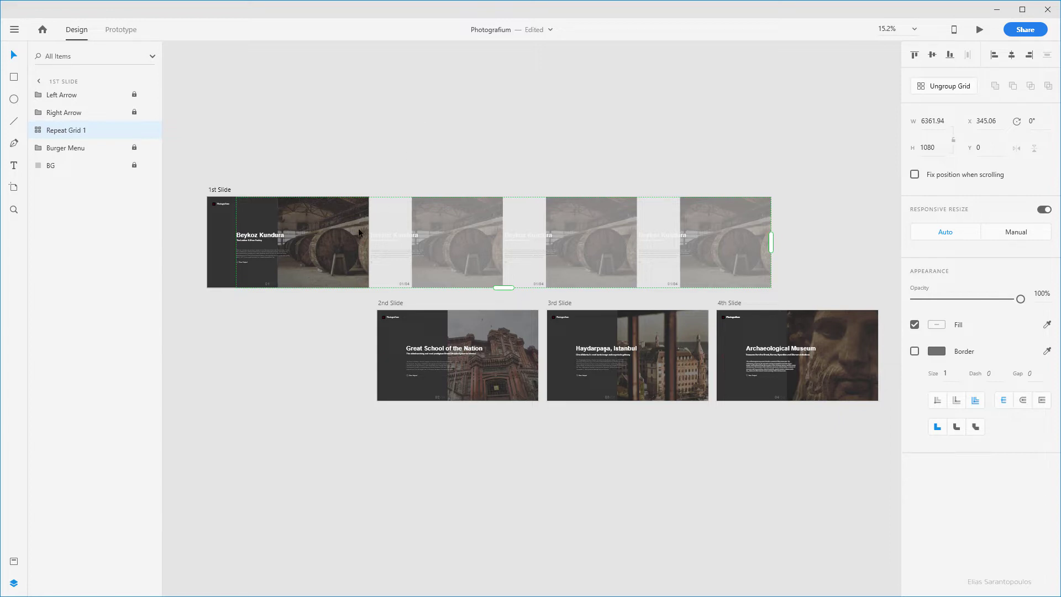
pyautogui.scroll(5, 350, 243)
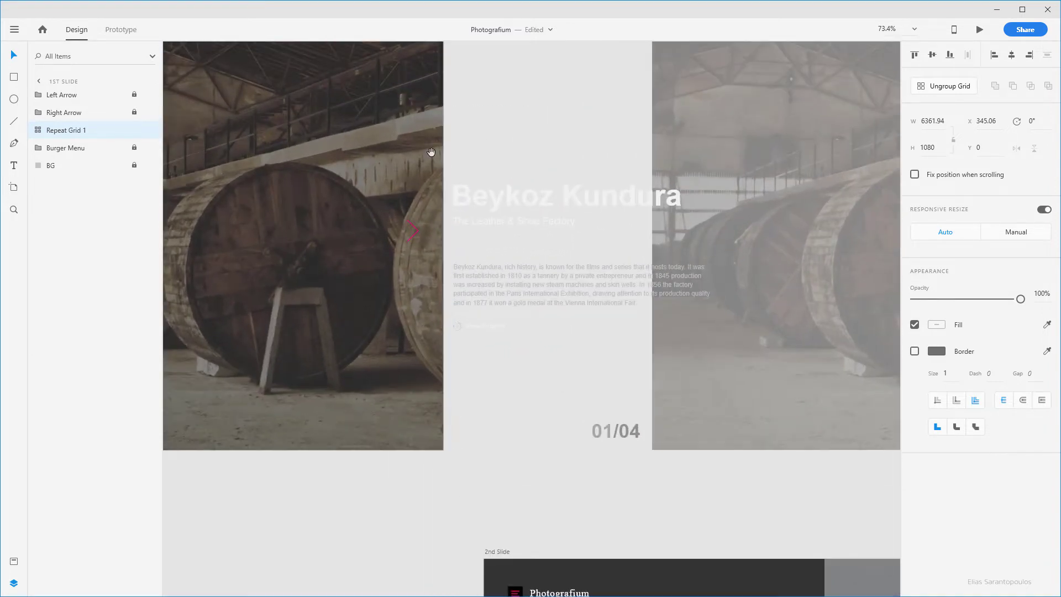
pyautogui.moveTo(431, 151); pyautogui.dragTo(389, 331)
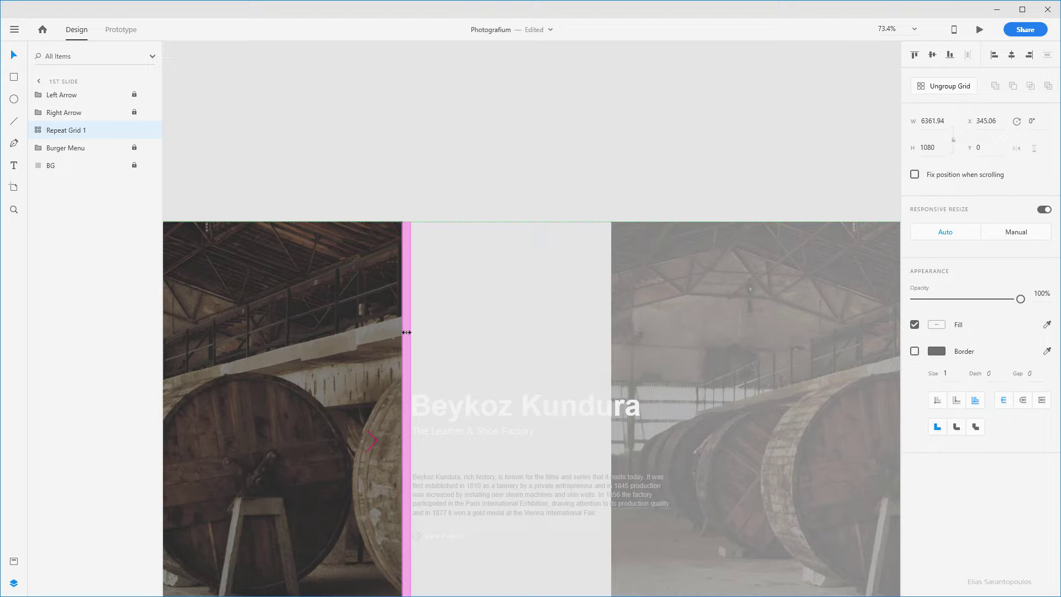
pyautogui.scroll(5, 406, 332)
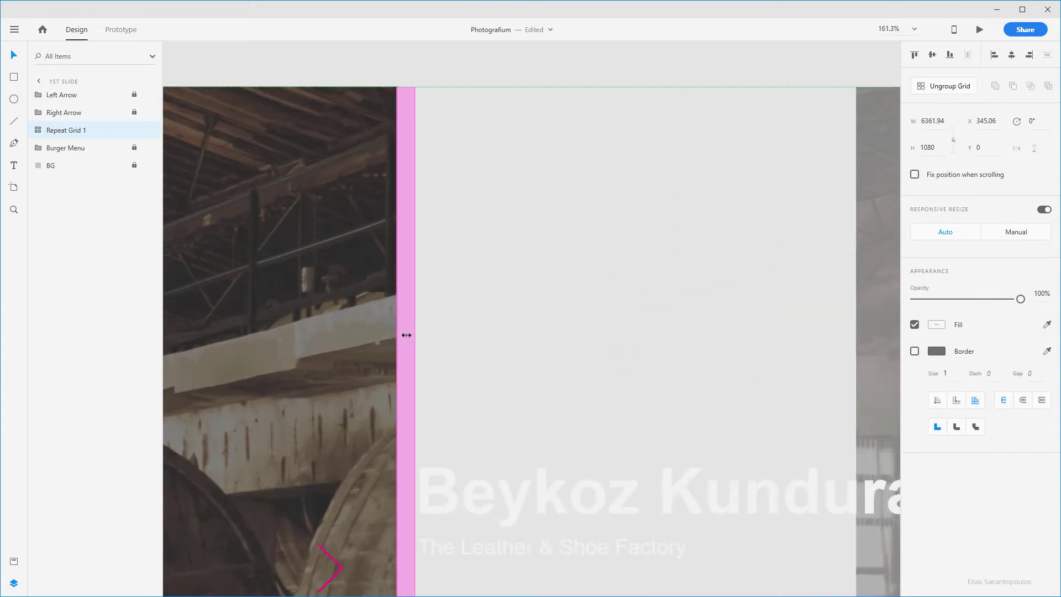
pyautogui.scroll(3, 406, 335)
pyautogui.moveTo(374, 324); pyautogui.dragTo(803, 372)
pyautogui.moveTo(427, 381)
# Step: Ungroup the repeat grid into separate copies of the slide content and clear the selection
pyautogui.scroll(-5, 663, 315)
pyautogui.scroll(-6, 659, 320)
pyautogui.moveTo(597, 263); pyautogui.dragTo(422, 124)
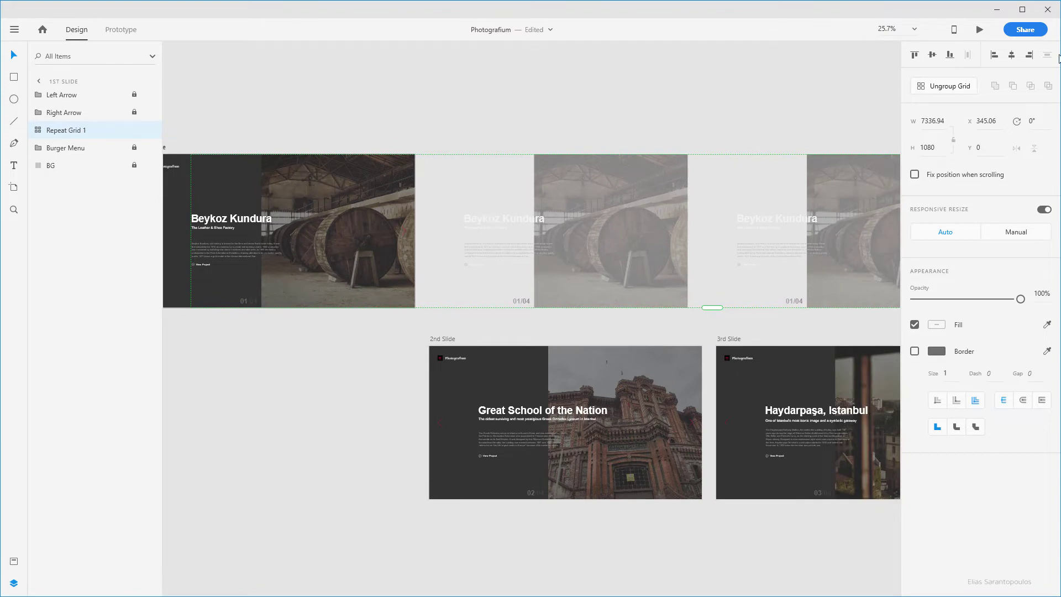
pyautogui.click(941, 87)
pyautogui.click(455, 126)
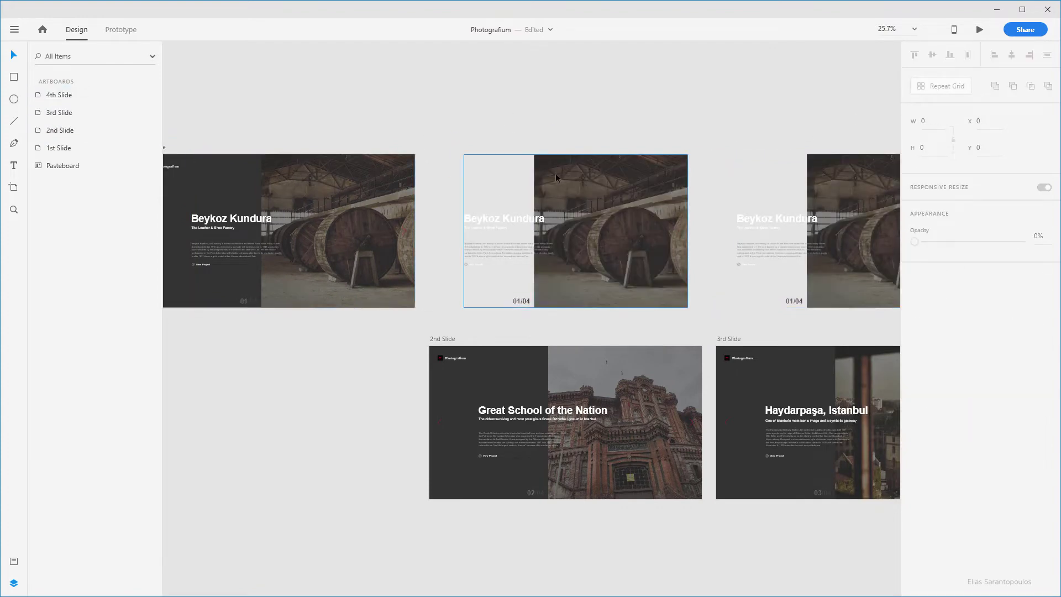
# Step: Ungroup the second copy of the slide content, just above the 2nd Slide artboard, into its individual layers
pyautogui.hscroll(2, 664, 194)
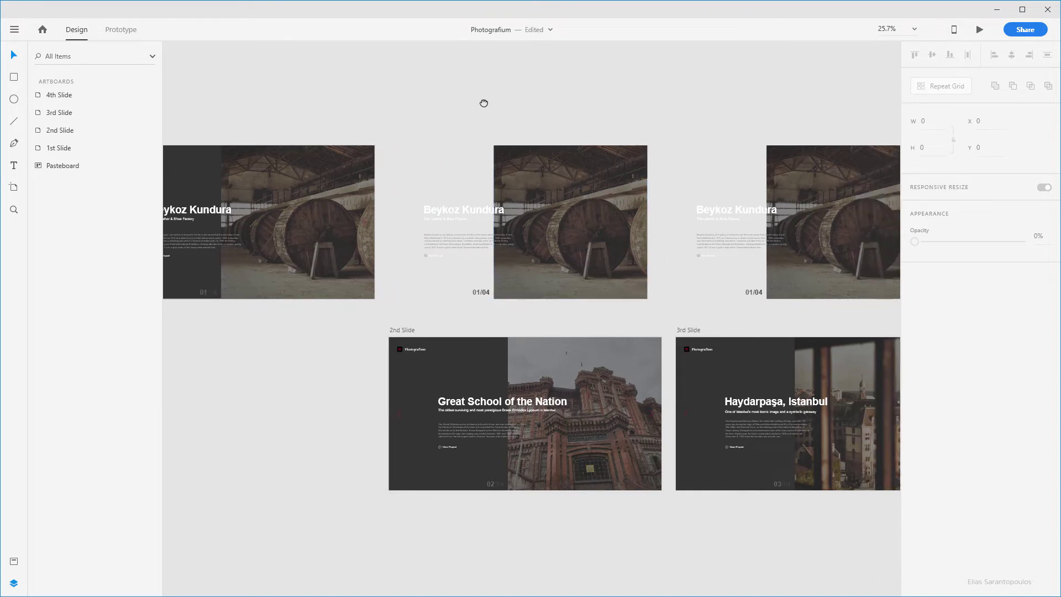
pyautogui.click(526, 181)
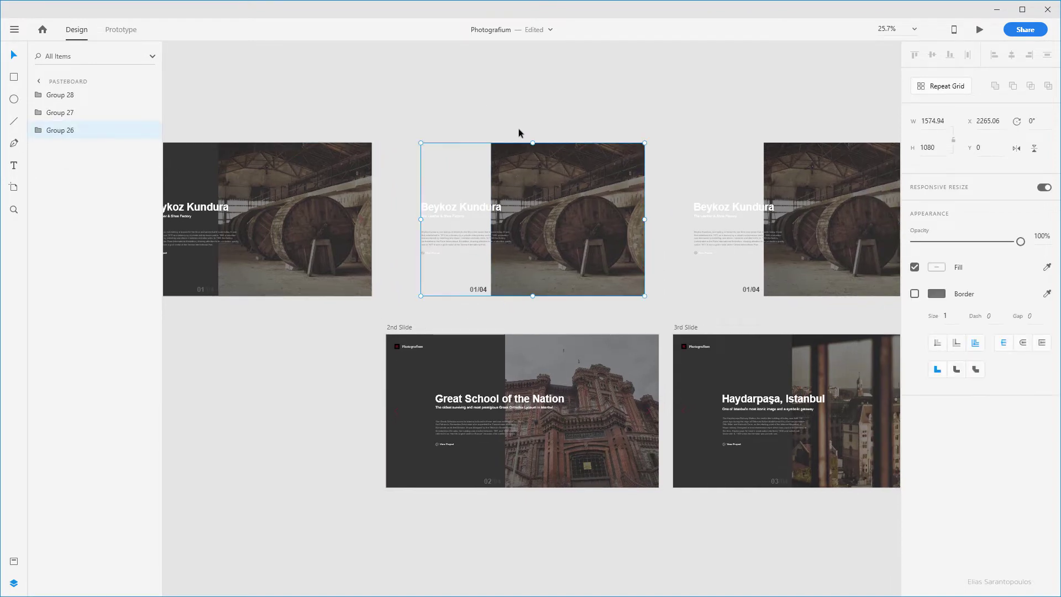
pyautogui.rightClick(523, 167)
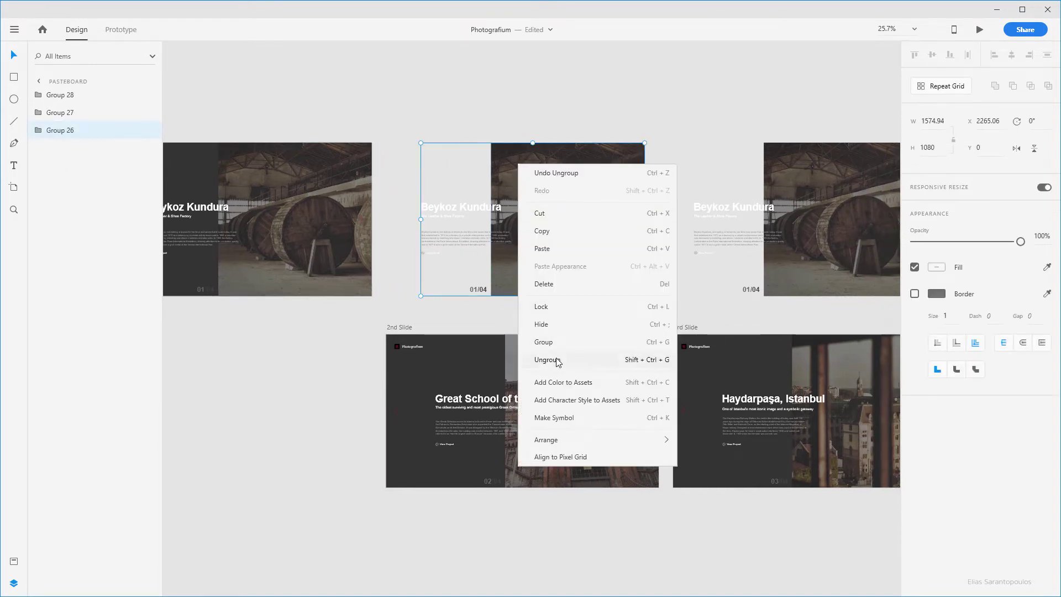
pyautogui.click(548, 357)
pyautogui.scroll(3, 489, 208)
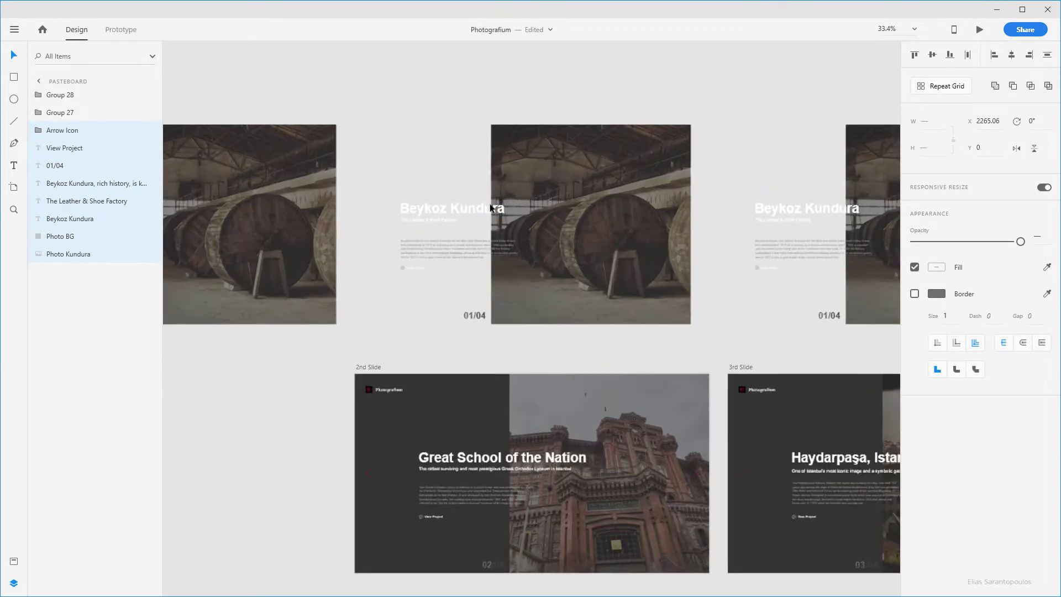
pyautogui.scroll(-2, 490, 210)
pyautogui.hscroll(1, 387, 265)
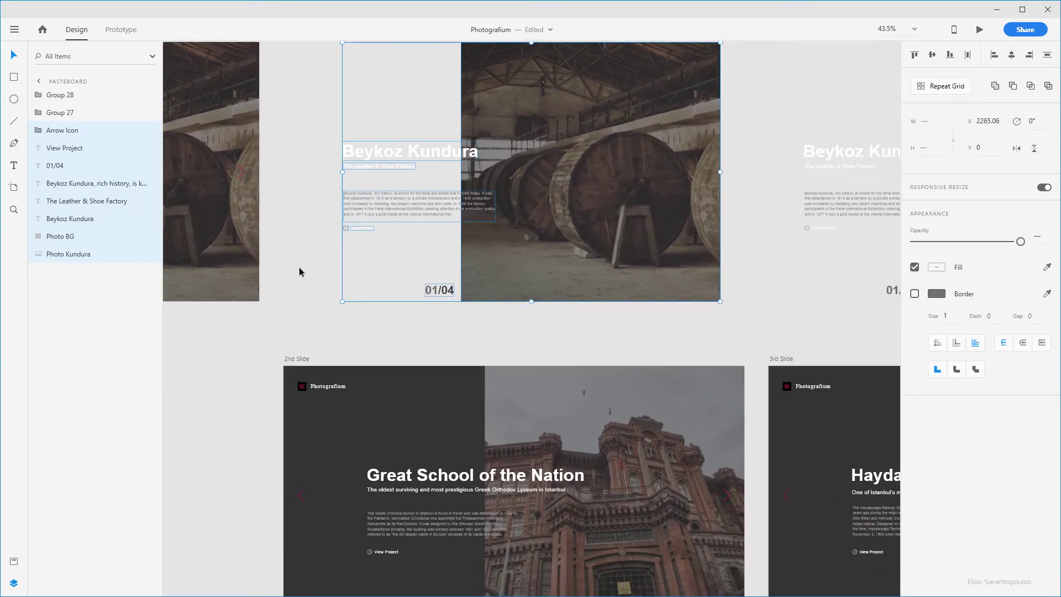
# Step: Replace the Beykoz Kundura heading in the second slide copy with "Great School of the Nation", copied from the 2nd Slide artboard
pyautogui.doubleClick(416, 480)
pyautogui.hotkey('ctrl', 'c')
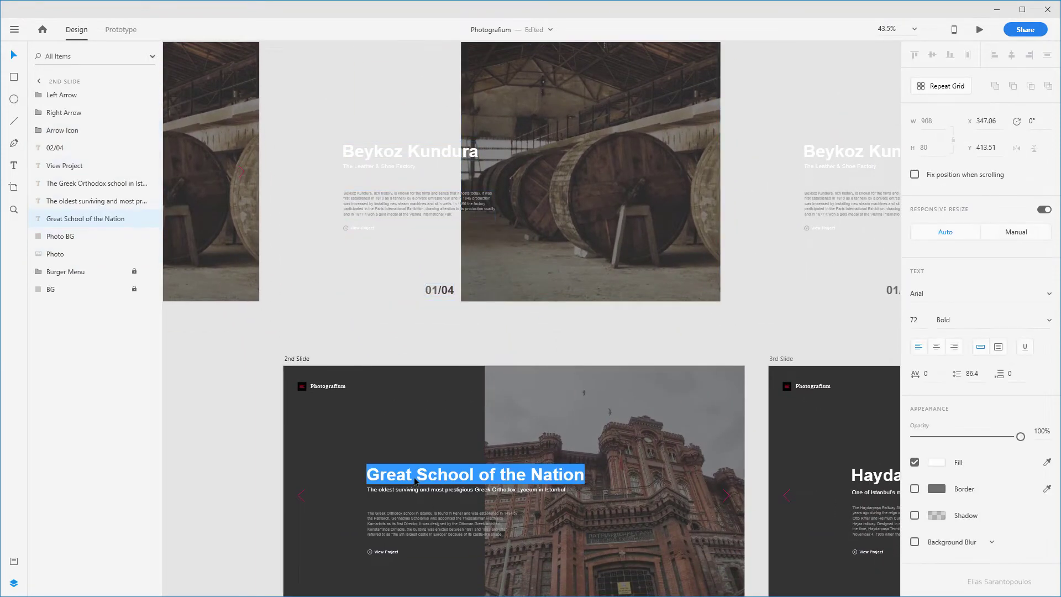
pyautogui.press('Escape')
pyautogui.click(362, 154)
pyautogui.click(363, 153)
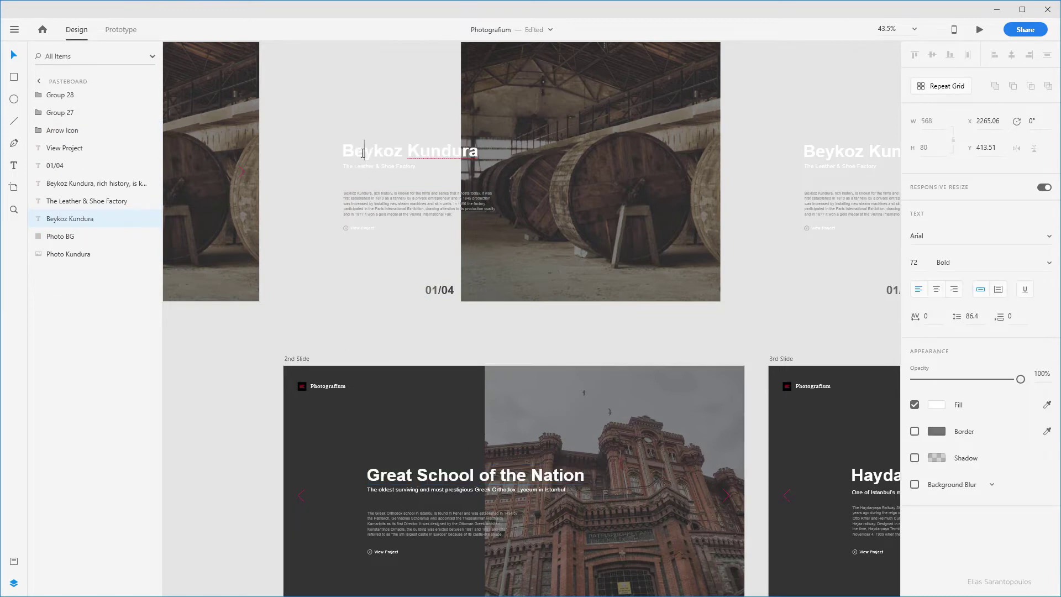
pyautogui.hotkey('ctrl', 'a')
pyautogui.hotkey('ctrl', 'v')
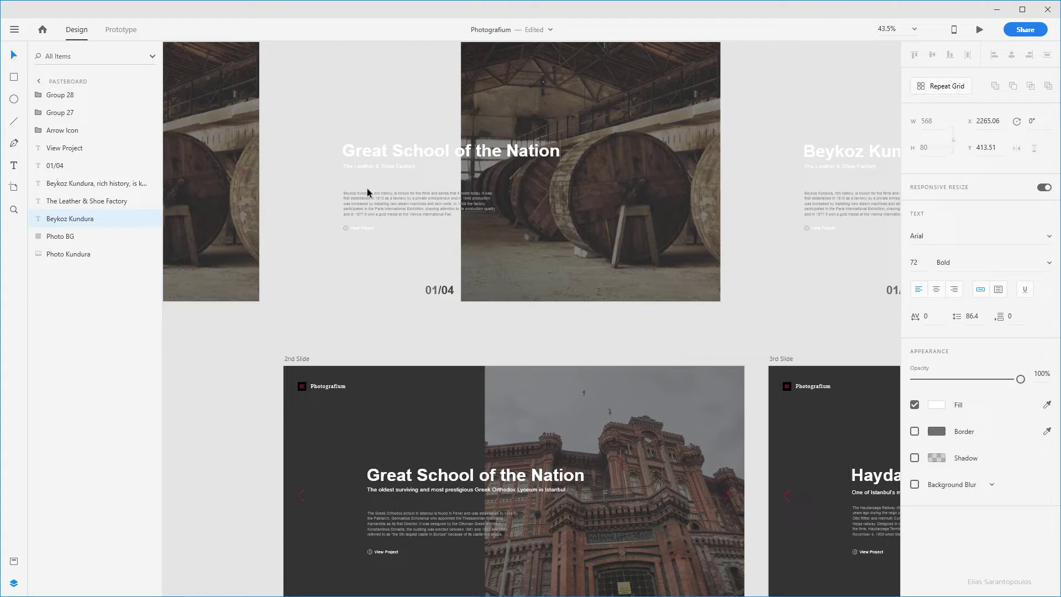
# Step: Replace the second copy's subtitle with "The oldest surviving and most prestigious Greek Orthodox Lyceum in Istanbul" from the 2nd Slide artboard
pyautogui.doubleClick(397, 488)
pyautogui.hotkey('ctrl', 'c')
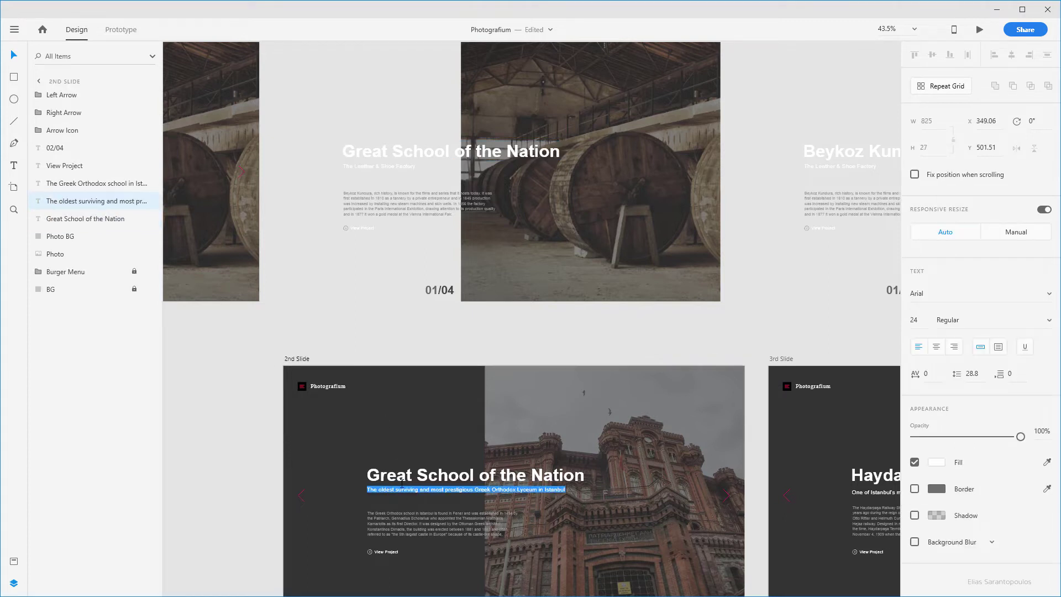
pyautogui.press('Escape')
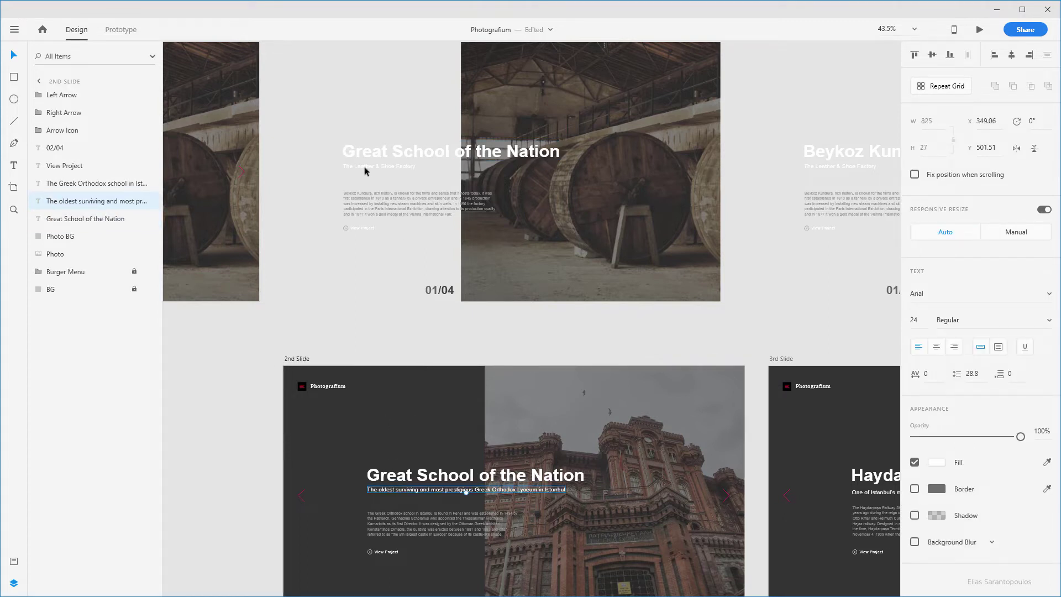
pyautogui.click(364, 167)
pyautogui.doubleClick(364, 167)
pyautogui.hotkey('ctrl', 'v')
pyautogui.press('Escape')
# Step: Replace the second copy's description paragraph with the Greek Orthodox school text from the 2nd Slide artboard
pyautogui.doubleClick(414, 522)
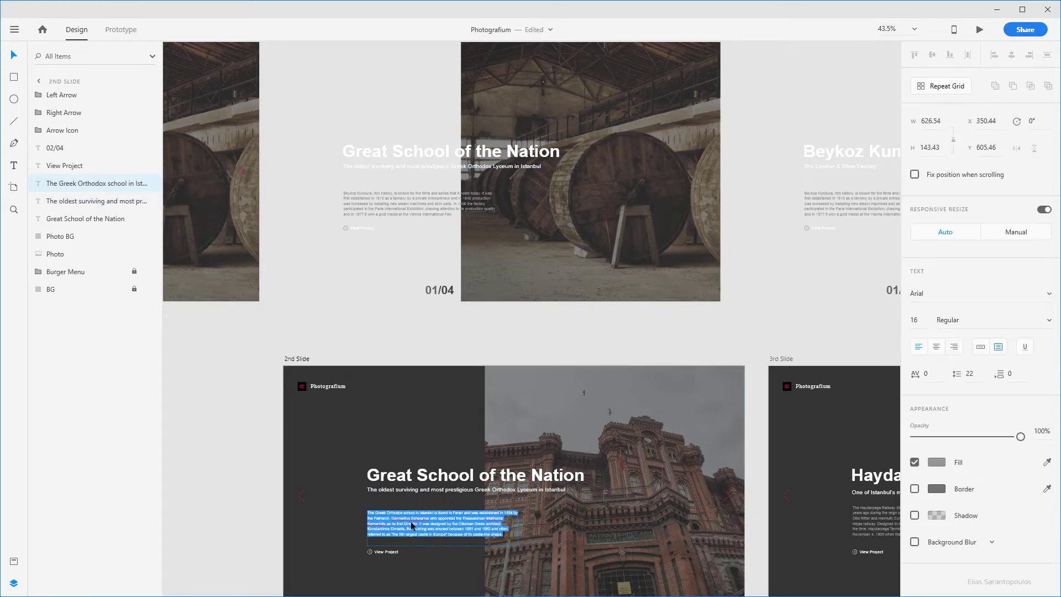
pyautogui.press('Escape')
pyautogui.click(383, 204)
pyautogui.doubleClick(383, 205)
pyautogui.write('The Greek Orthodox school in Istanbul is found in Fener and was established in 1454 by the Patriarch. Gennadius Scholarius who appointed the Thessalonian Matthaios Kamariotis as its first Director. It was designed by the Ottoman Greek architect Konstantinos Dimadis, the building was erected between 1881 and 1883 and often referred to as "the 5th largest castle in Europe" because of its castle-like shape.')
pyautogui.press('Escape')
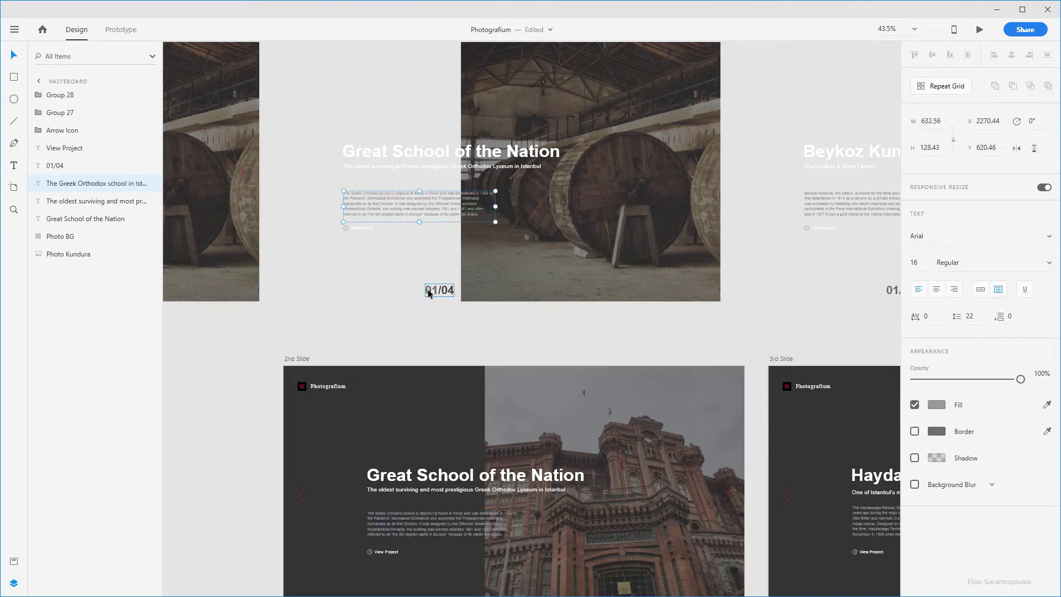
# Step: Change the second copy's slide number to 02/04
pyautogui.scroll(3, 437, 291)
pyautogui.doubleClick(431, 275)
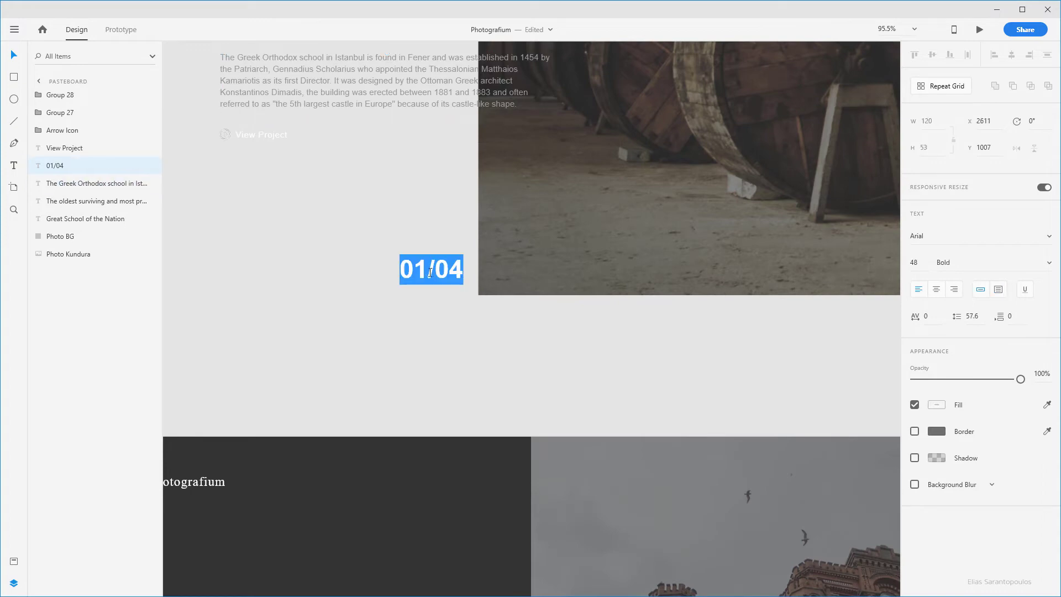
pyautogui.moveTo(429, 270); pyautogui.dragTo(416, 269)
pyautogui.write('2')
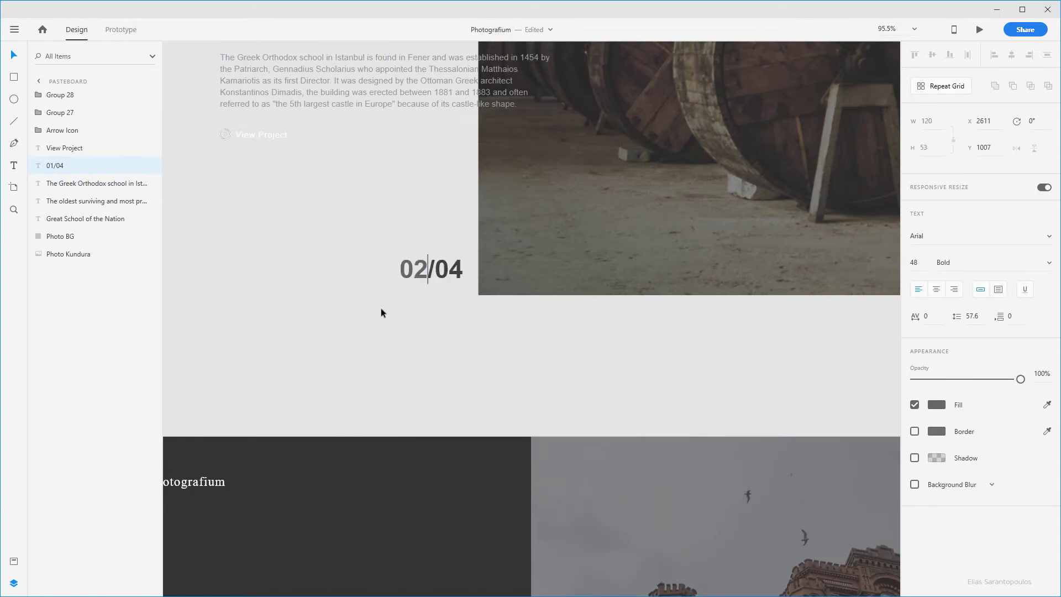
pyautogui.press('Escape')
pyautogui.scroll(-3, 439, 318)
pyautogui.scroll(-2, 439, 320)
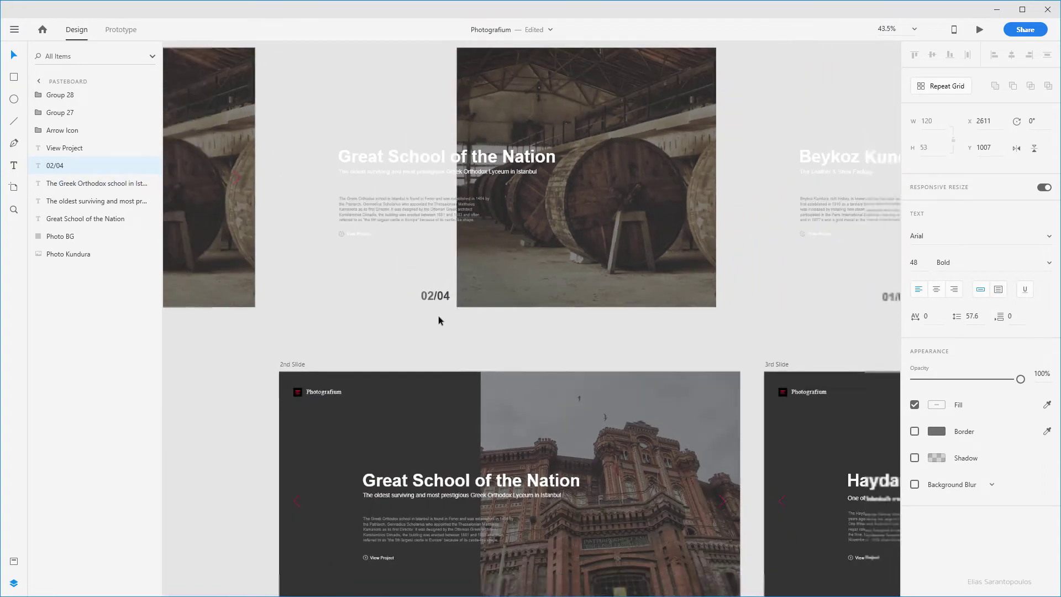
pyautogui.moveTo(531, 278); pyautogui.dragTo(498, 256)
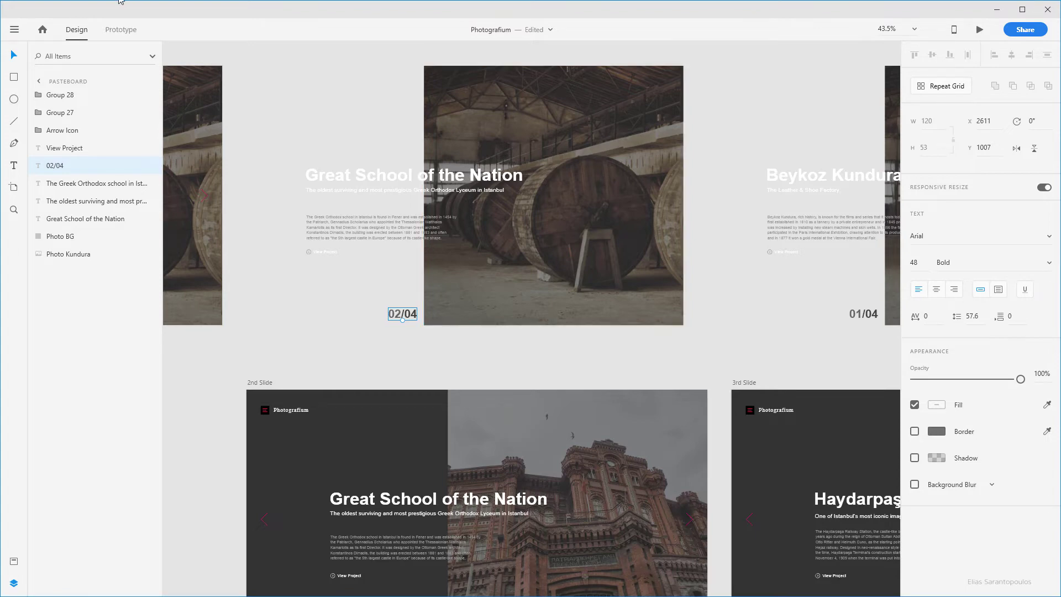
pyautogui.hotkey('alt', 'Tab')
pyautogui.moveTo(519, 182); pyautogui.dragTo(597, 152)
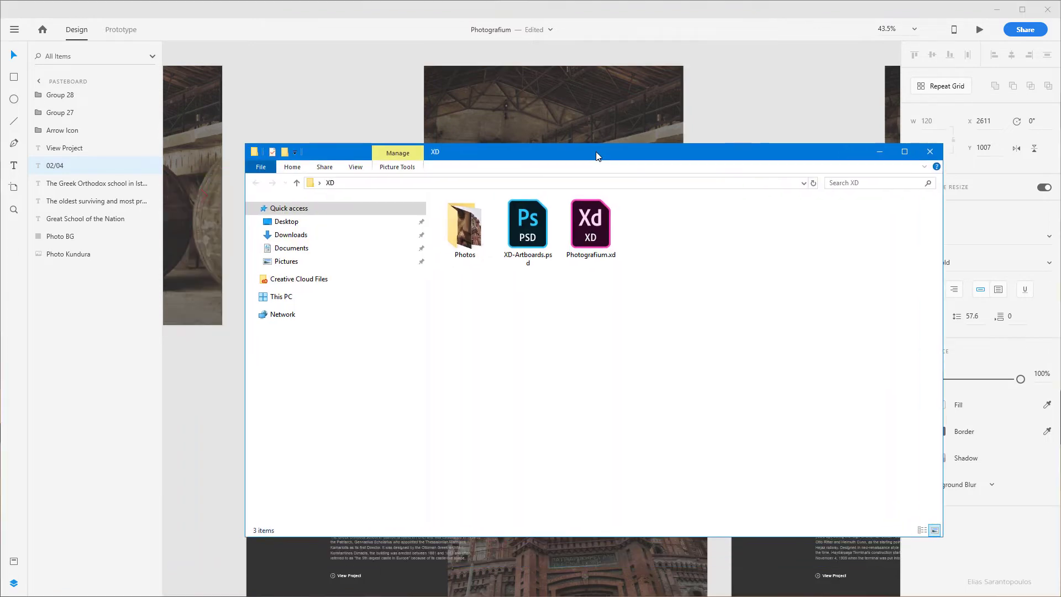
pyautogui.doubleClick(464, 227)
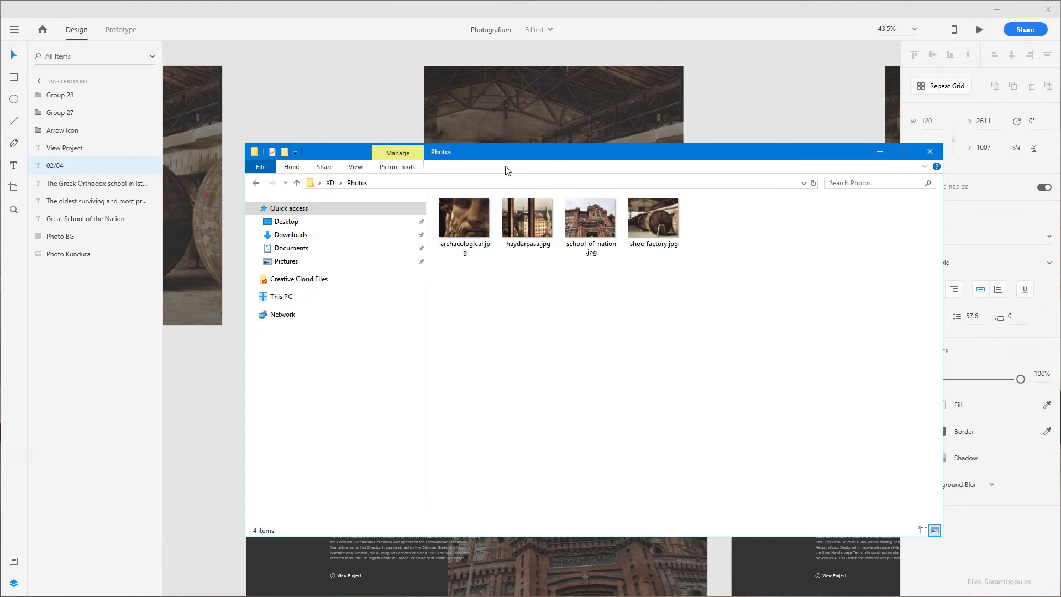
pyautogui.moveTo(501, 158); pyautogui.dragTo(483, 169)
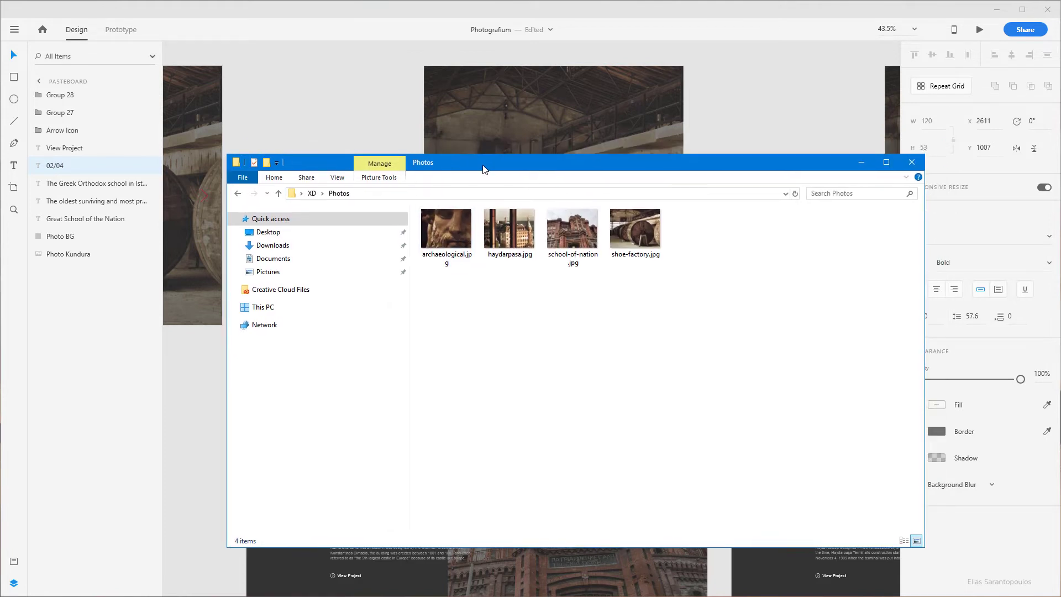
pyautogui.moveTo(529, 160); pyautogui.dragTo(530, 165)
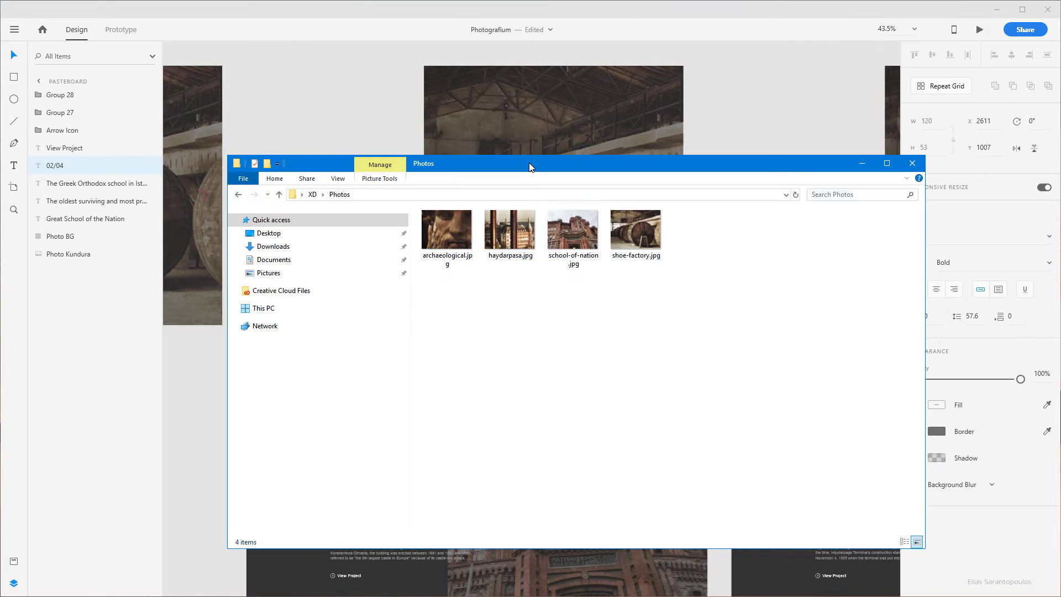
pyautogui.click(406, 112)
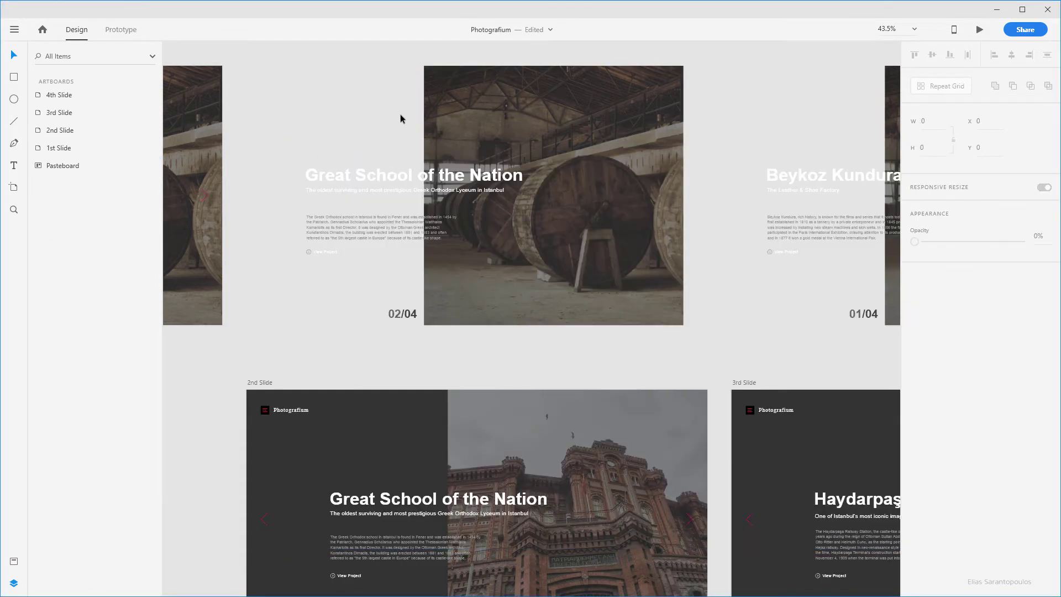
# Step: Hide the Photo BG overlay in the second slide copy and select the photo beneath it
pyautogui.click(532, 145)
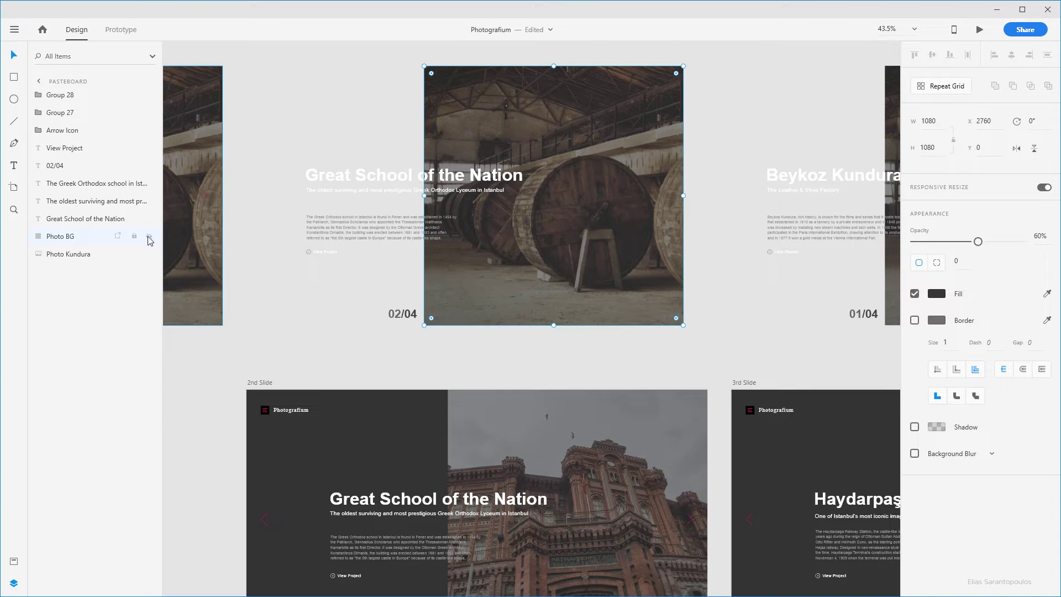
pyautogui.click(149, 236)
pyautogui.click(553, 209)
# Step: Replace the selected photo with school-of-nation.jpg from the Photos folder in File Explorer, and make the Photo BG overlay visible again
pyautogui.hotkey('alt', 'Tab')
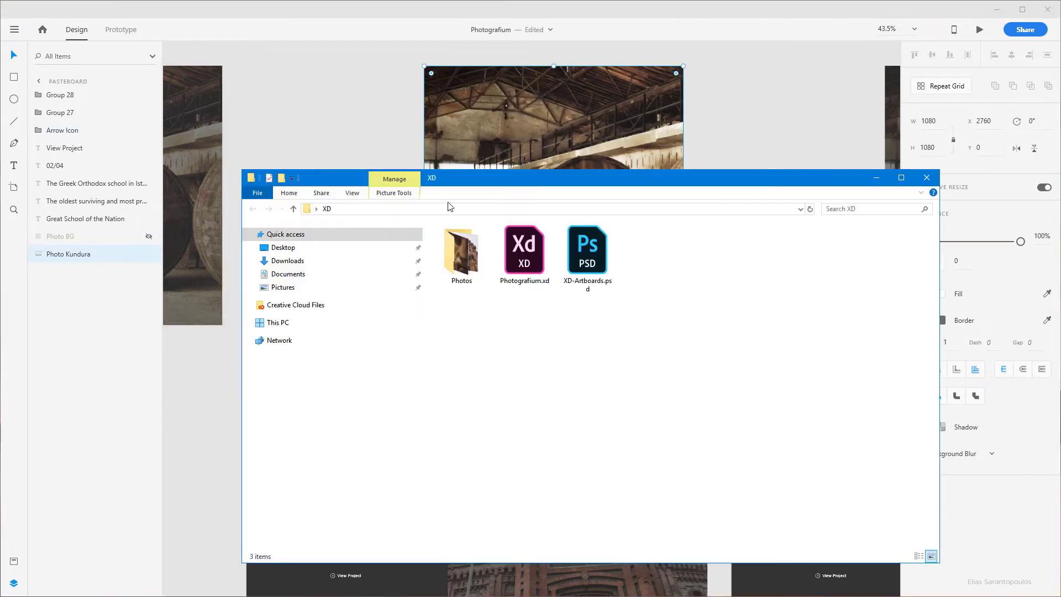
pyautogui.moveTo(488, 179); pyautogui.dragTo(487, 190)
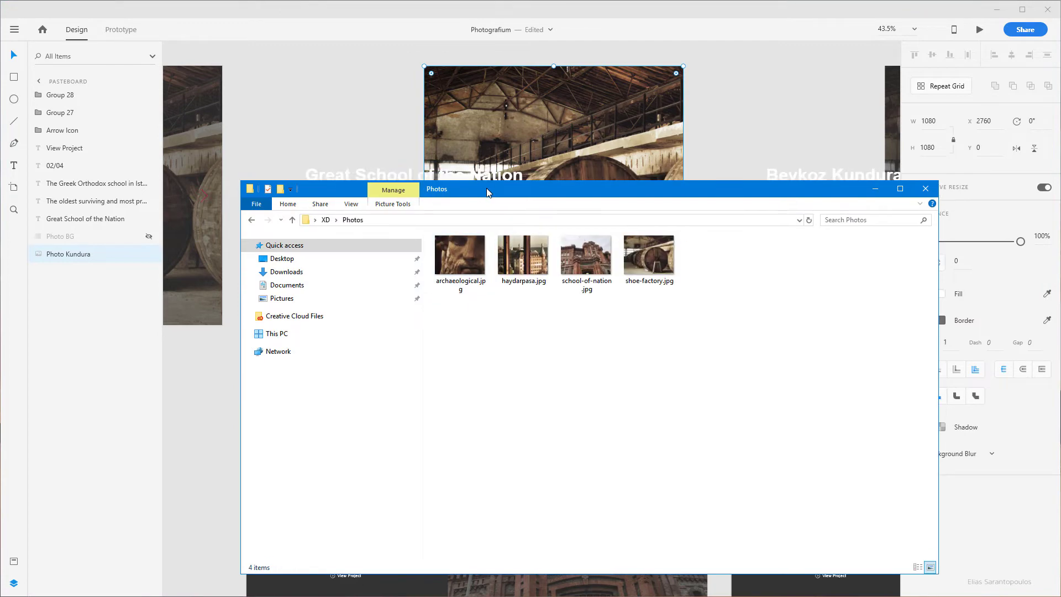
pyautogui.moveTo(580, 263); pyautogui.dragTo(556, 142)
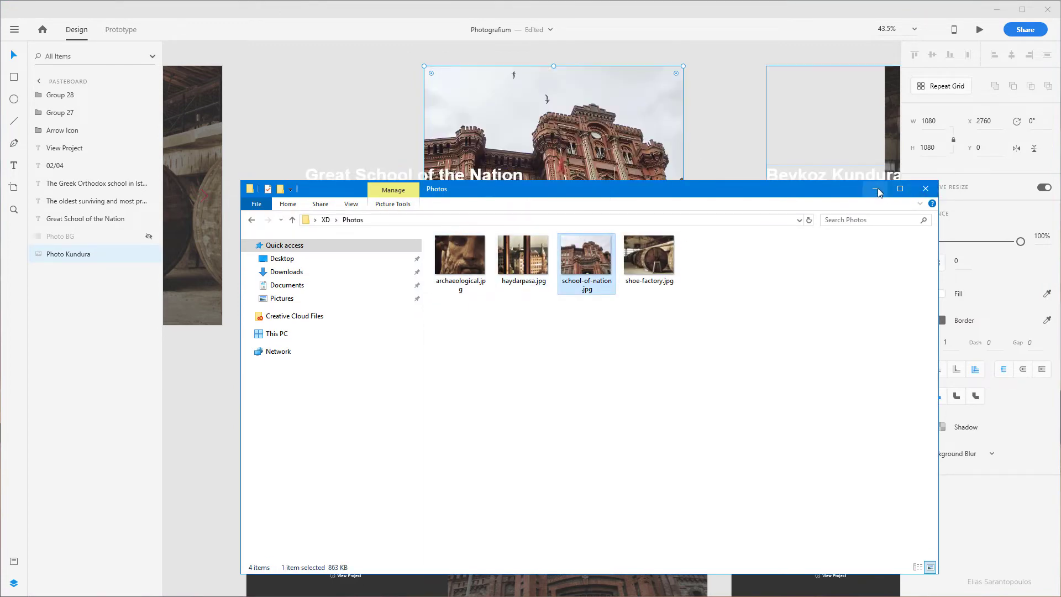
pyautogui.click(874, 189)
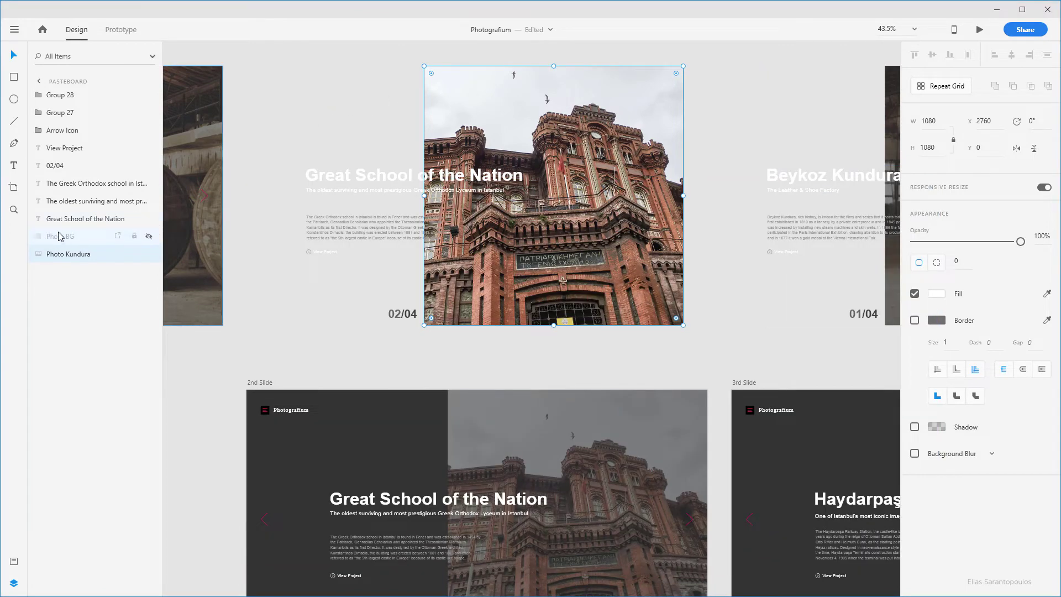
pyautogui.click(148, 237)
pyautogui.click(336, 126)
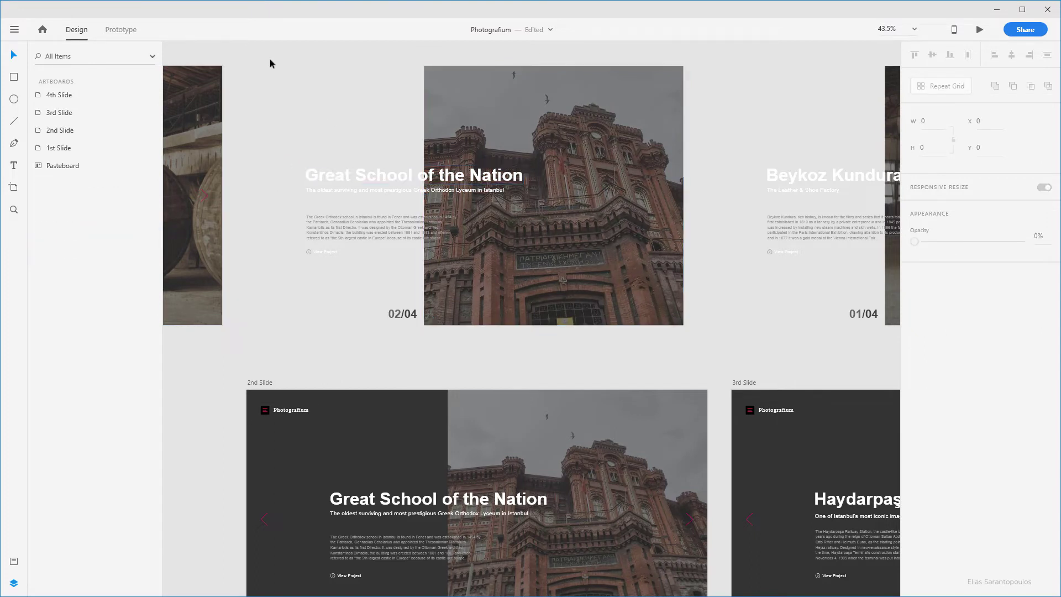
# Step: Group all layers of the second slide copy, from the Arrow Icon to the photo, and clear the selection
pyautogui.moveTo(266, 58); pyautogui.dragTo(719, 348)
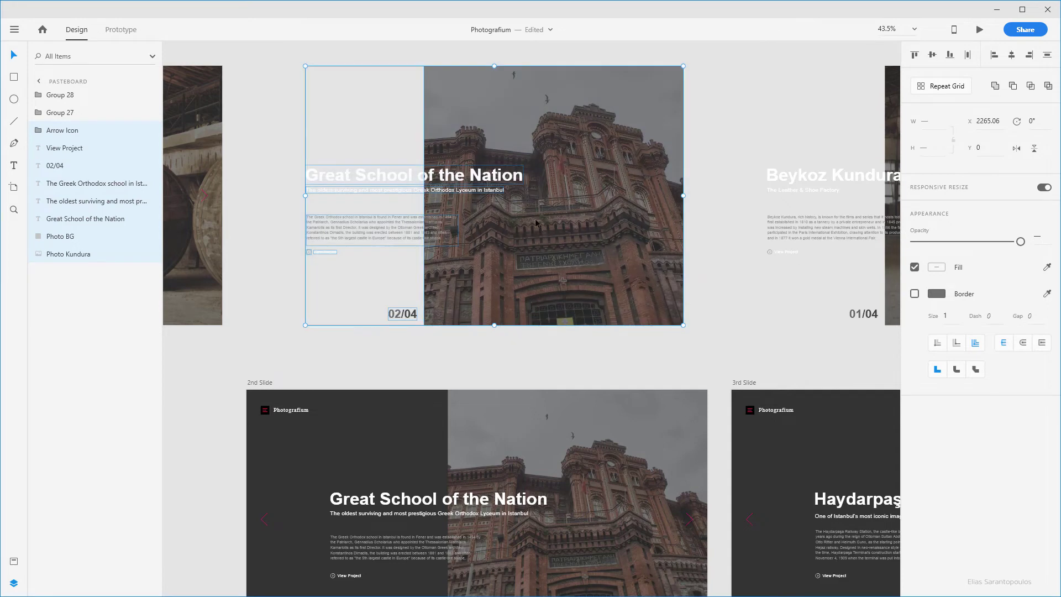
pyautogui.rightClick(528, 220)
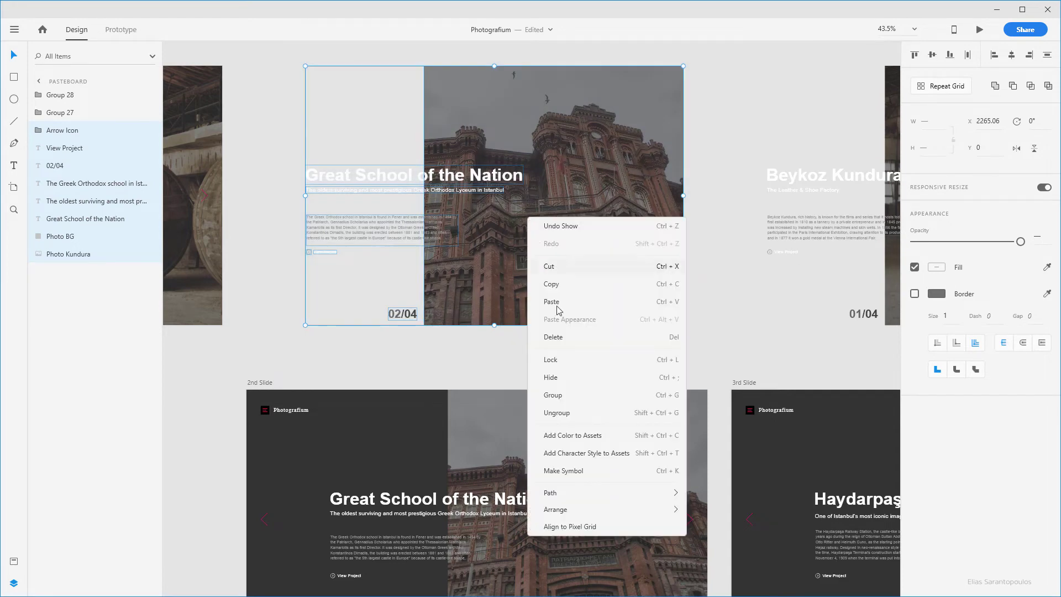
pyautogui.click(572, 398)
pyautogui.click(725, 340)
pyautogui.moveTo(712, 233); pyautogui.dragTo(402, 262)
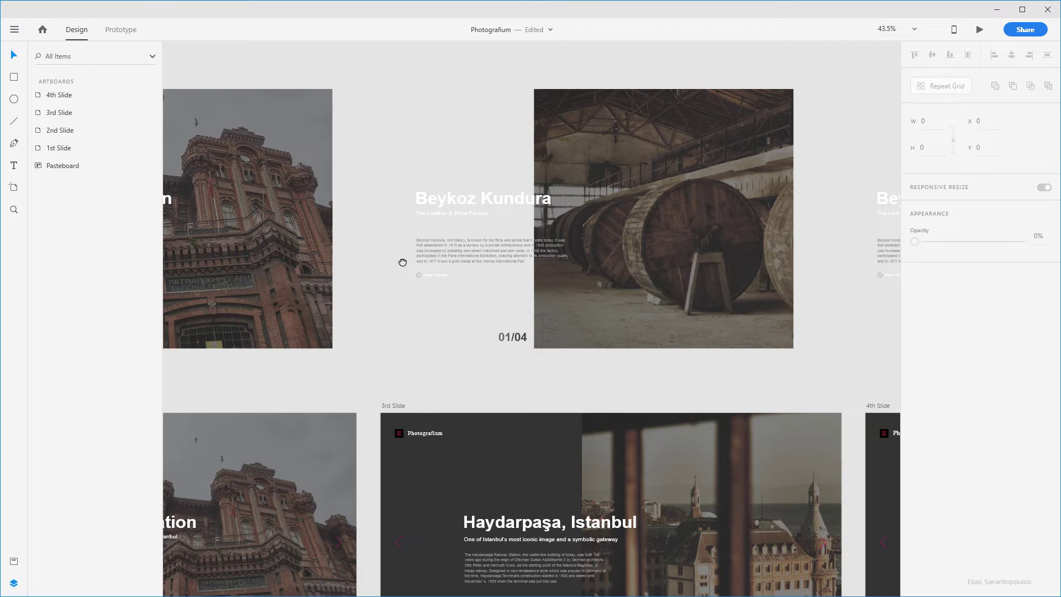
pyautogui.moveTo(490, 204); pyautogui.dragTo(349, 206)
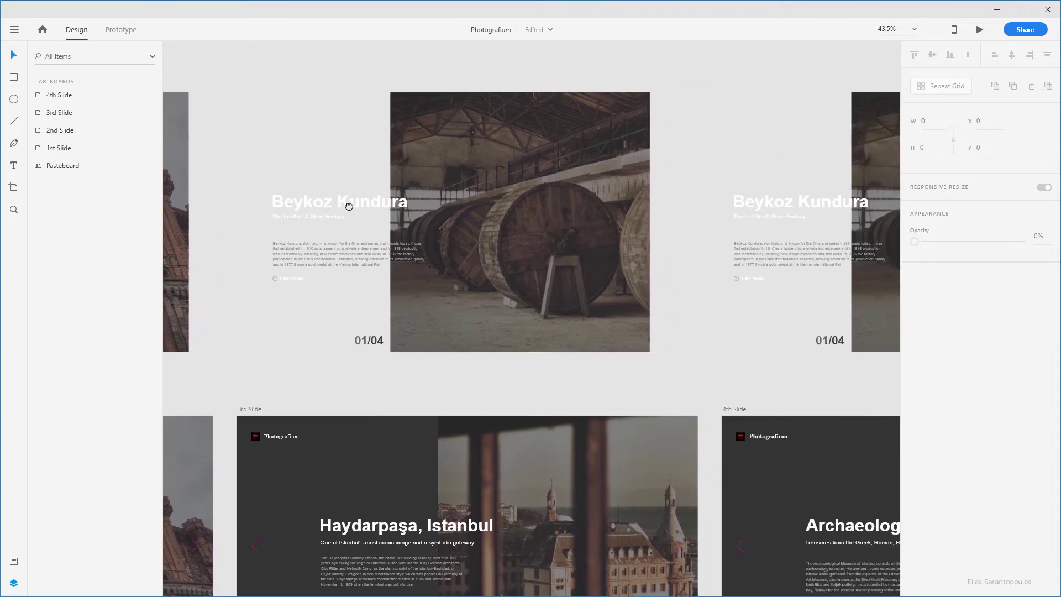
pyautogui.moveTo(474, 221); pyautogui.dragTo(416, 214)
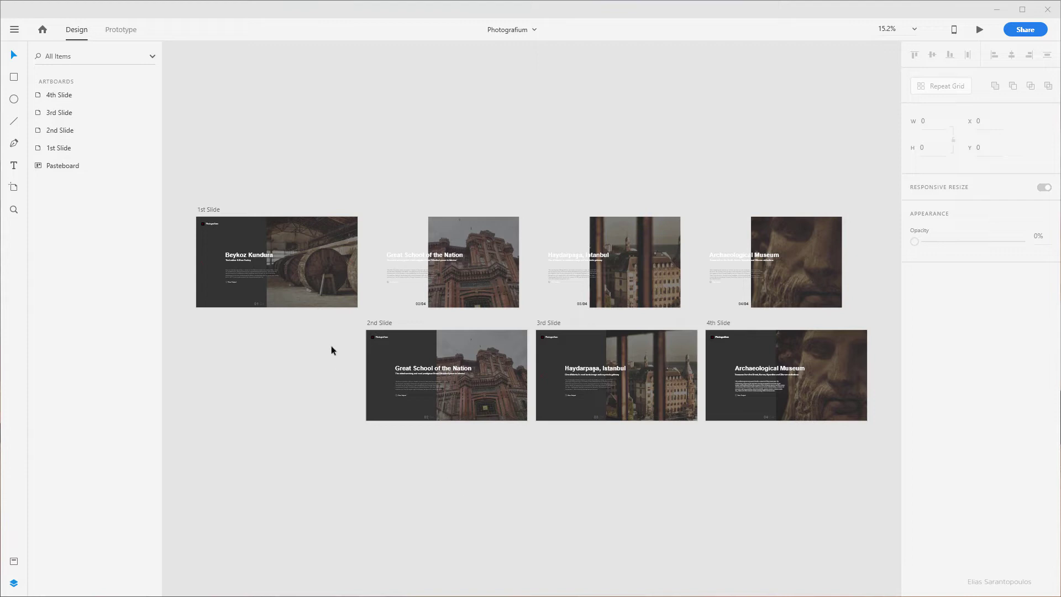
# Step: Delete the 2nd Slide, 3rd Slide and 4th Slide artboards
pyautogui.moveTo(324, 315); pyautogui.dragTo(882, 452)
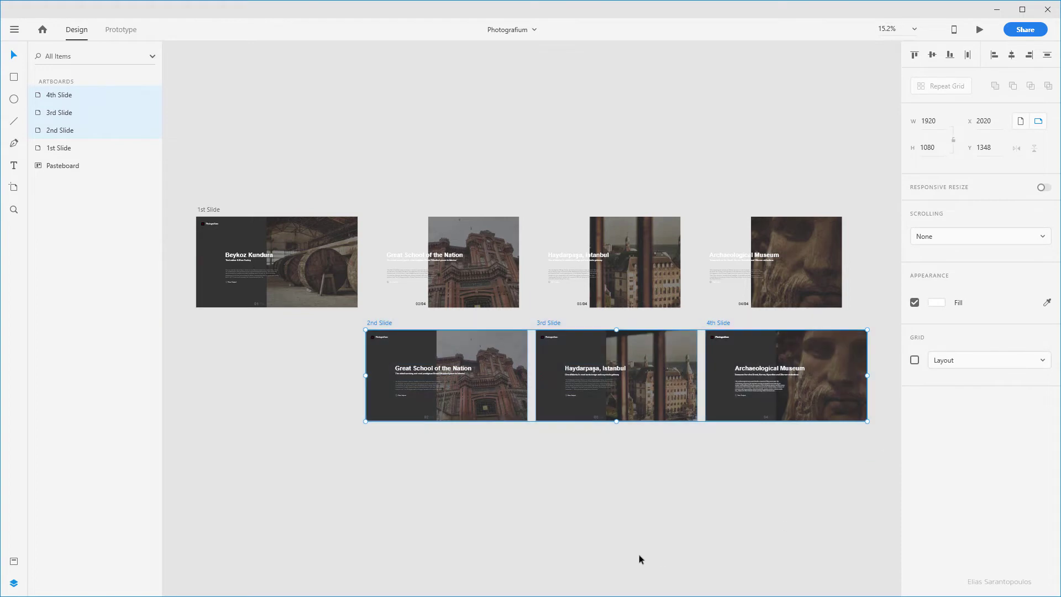
pyautogui.press('Delete')
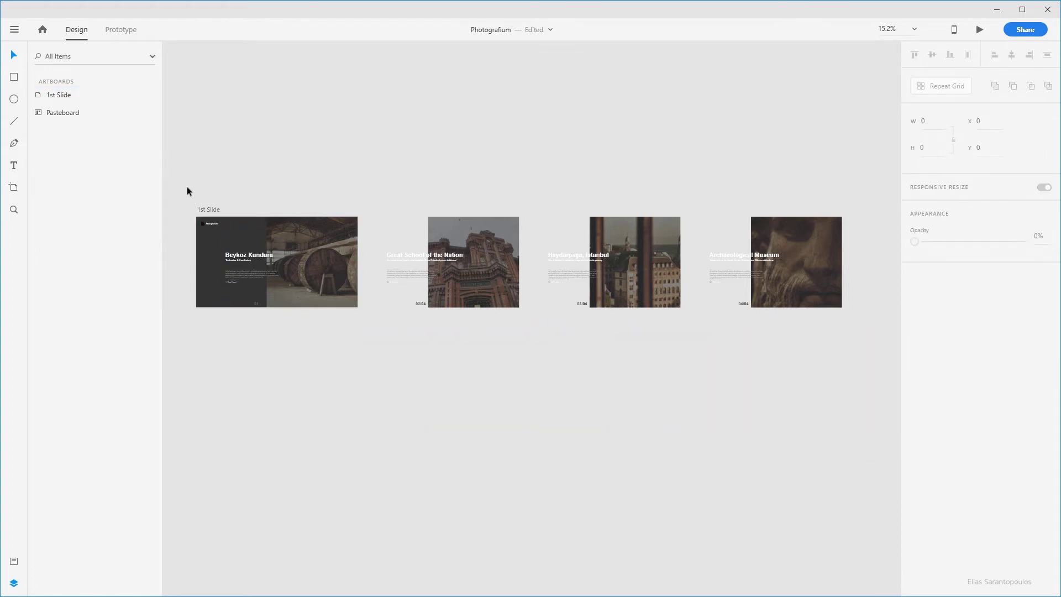
# Step: Group the content of all four slides into one group on the 1st Slide artboard and clear the selection
pyautogui.moveTo(184, 180); pyautogui.dragTo(863, 336)
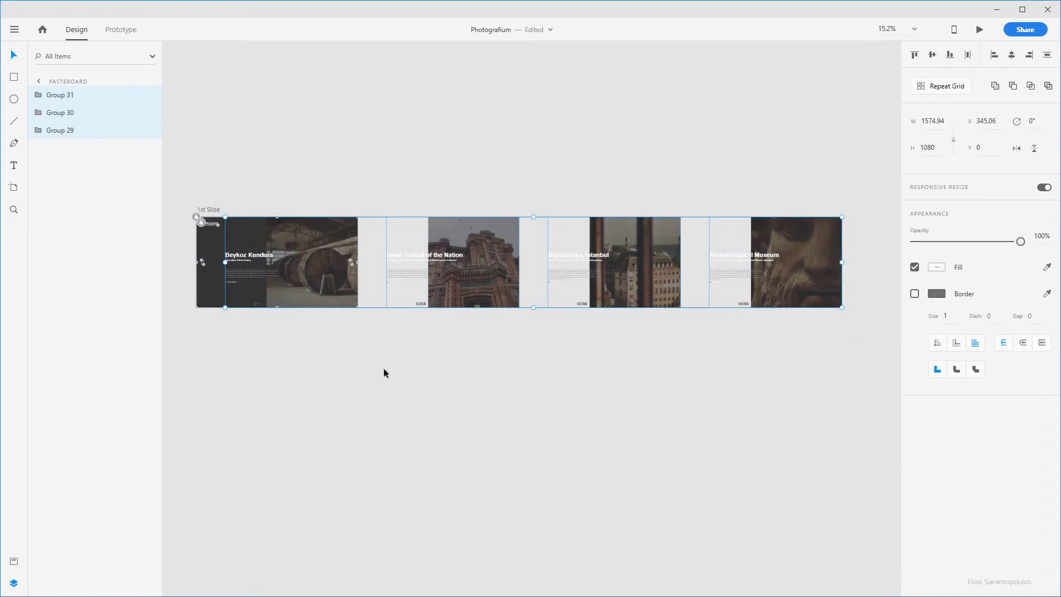
pyautogui.hotkey('ctrl', 'g')
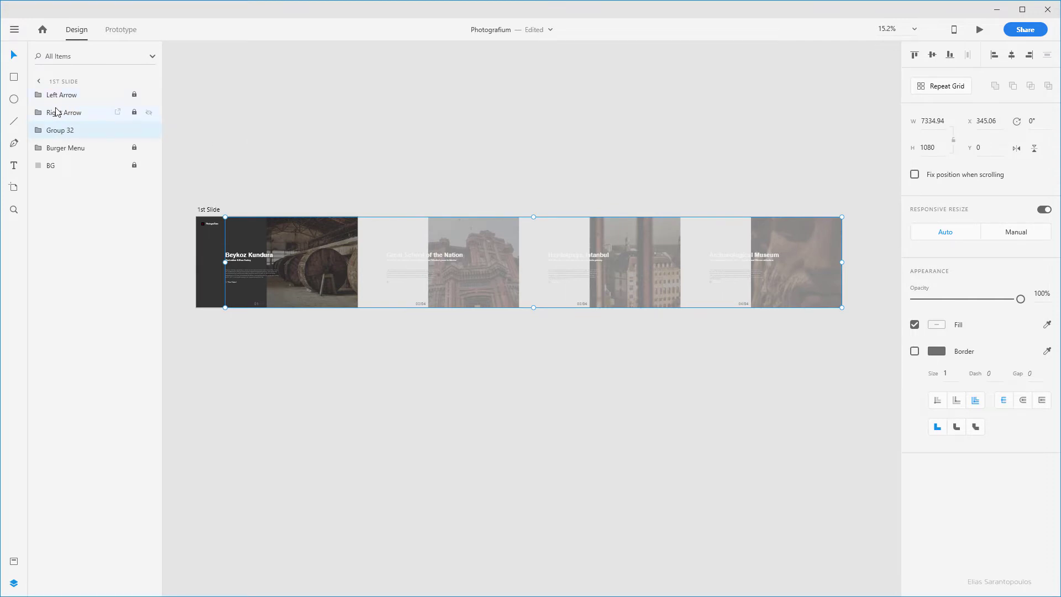
pyautogui.click(313, 429)
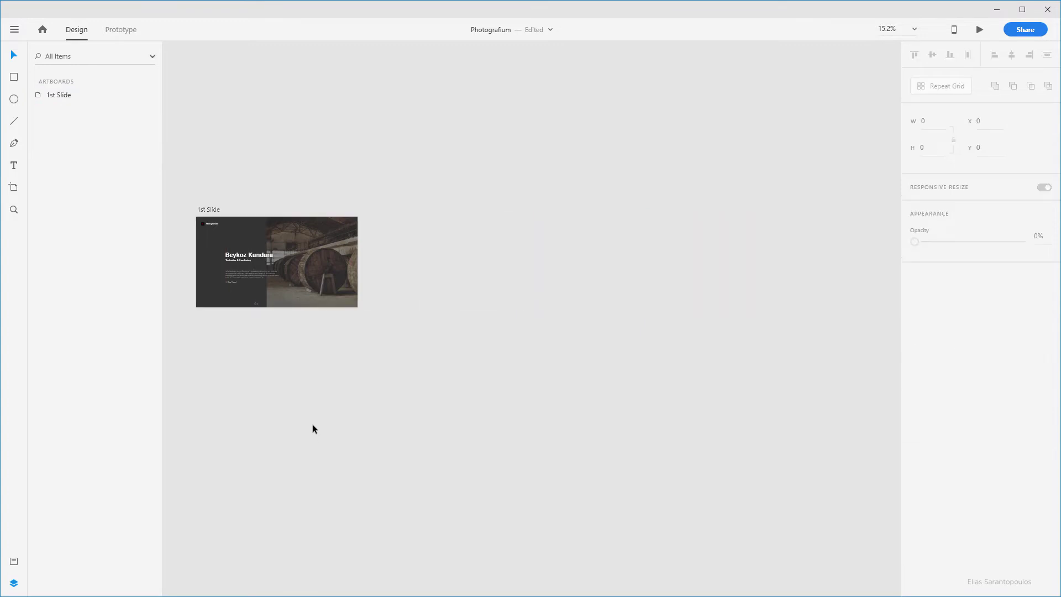
pyautogui.scroll(3, 163, 223)
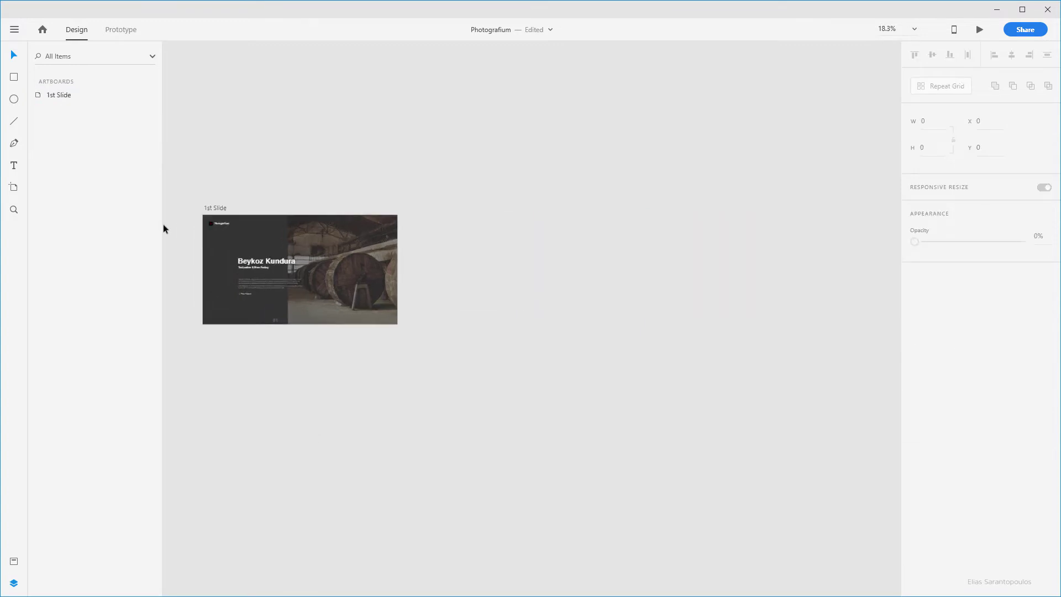
pyautogui.scroll(-2, 340, 127)
pyautogui.hscroll(1, 340, 127)
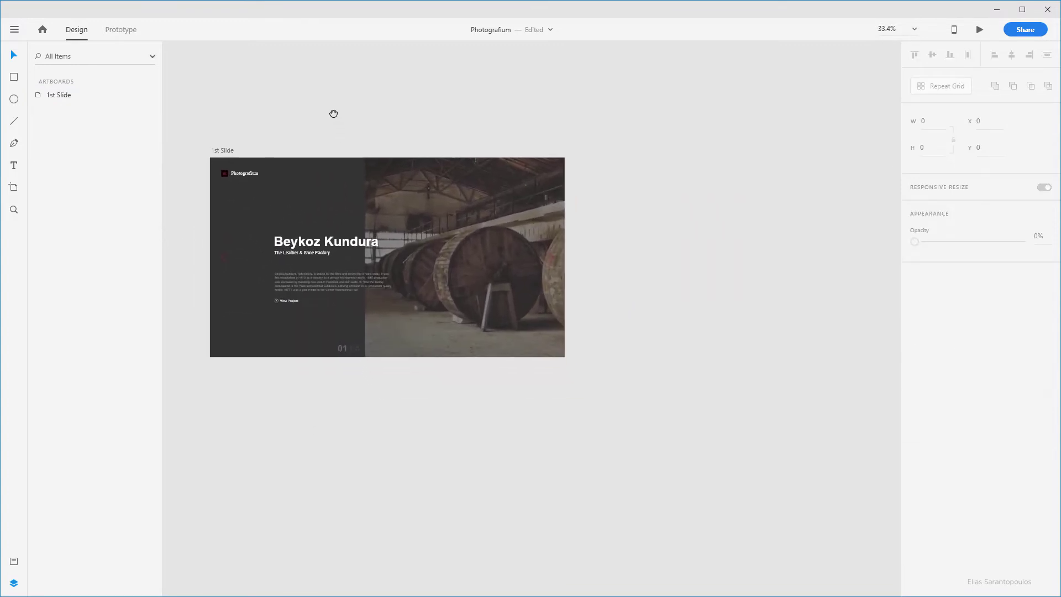
pyautogui.scroll(-1, 313, 100)
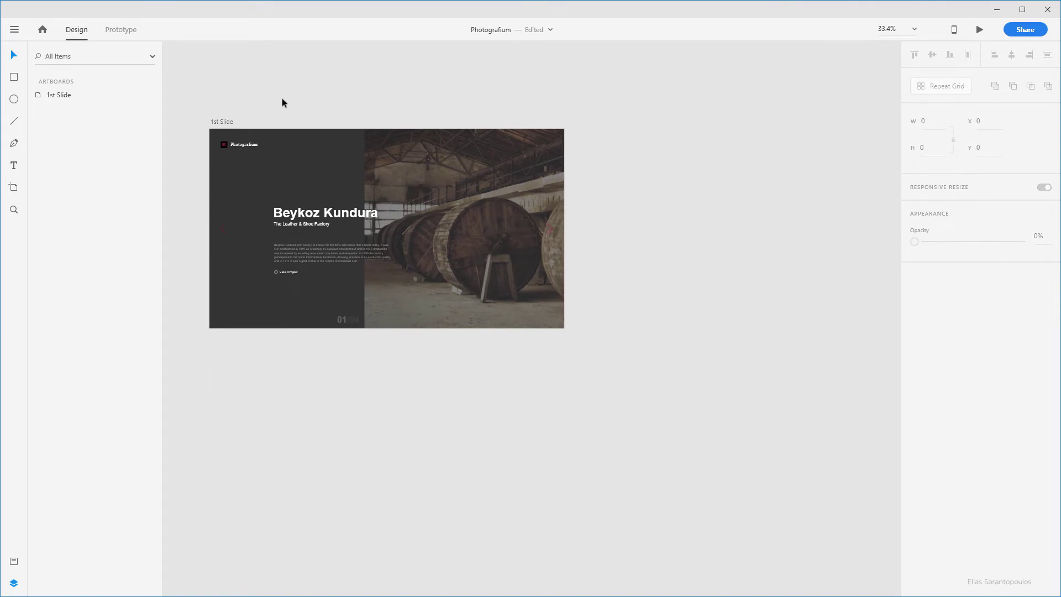
# Step: Duplicate the 1st Slide artboard below the original, name the copy 1st Slide Final, and clear the selection
pyautogui.click(223, 122)
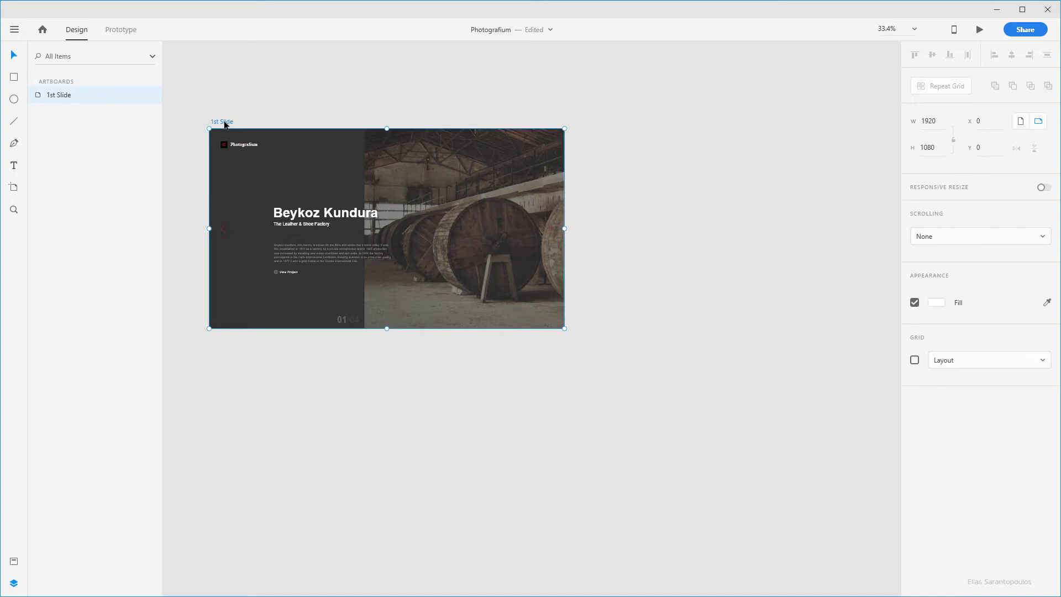
pyautogui.moveTo(224, 124)
pyautogui.mouseDown()
pyautogui.moveTo(218, 346)
pyautogui.moveTo(220, 355)
pyautogui.moveTo(265, 355)
pyautogui.mouseUp()
pyautogui.doubleClick(233, 355)
pyautogui.write('Final')
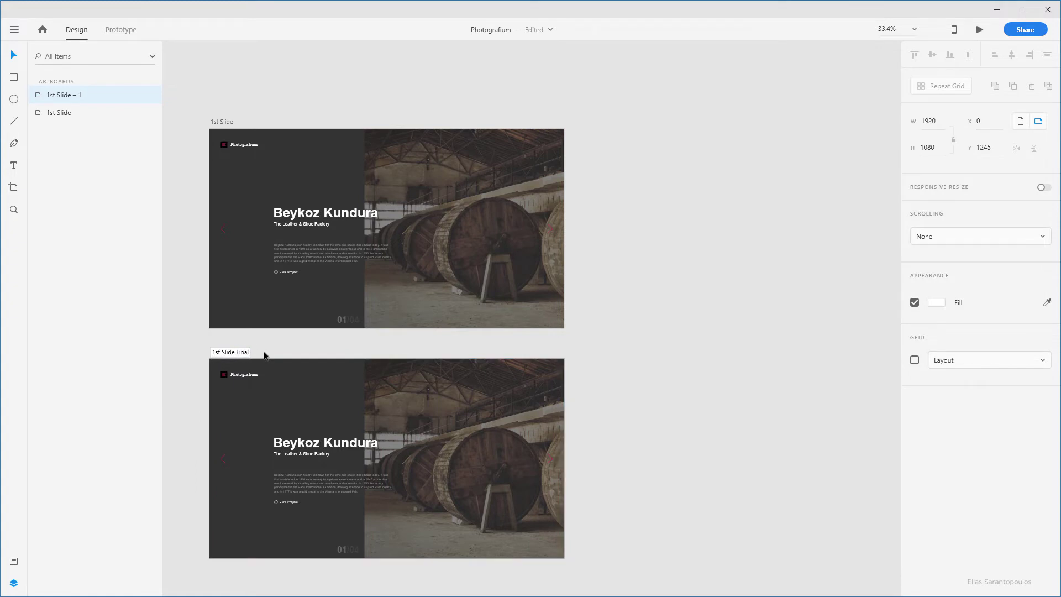
pyautogui.press('Return')
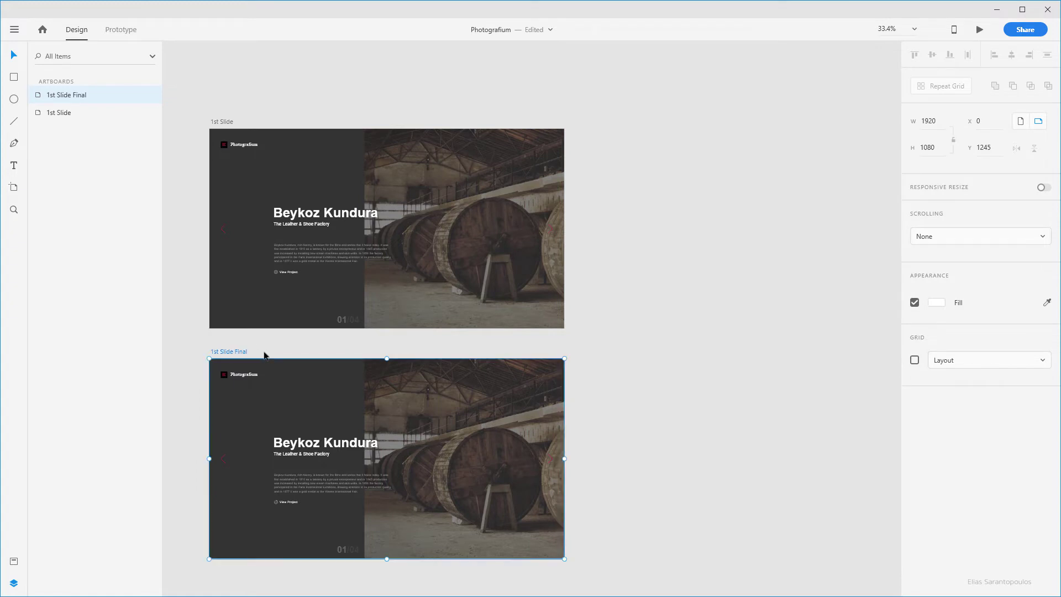
pyautogui.click(654, 258)
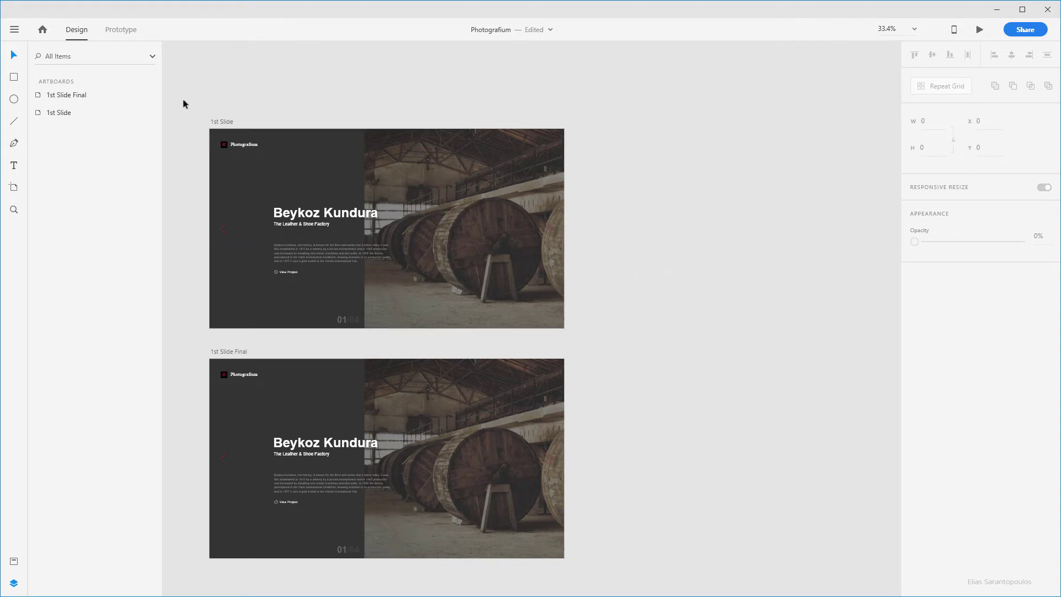
# Step: Shift the Beykoz Kundura title, subtitle, description and View Project link on the 1st Slide artboard left to about X 202
pyautogui.doubleClick(284, 215)
pyautogui.doubleClick(284, 218)
pyautogui.moveTo(264, 195); pyautogui.dragTo(335, 285)
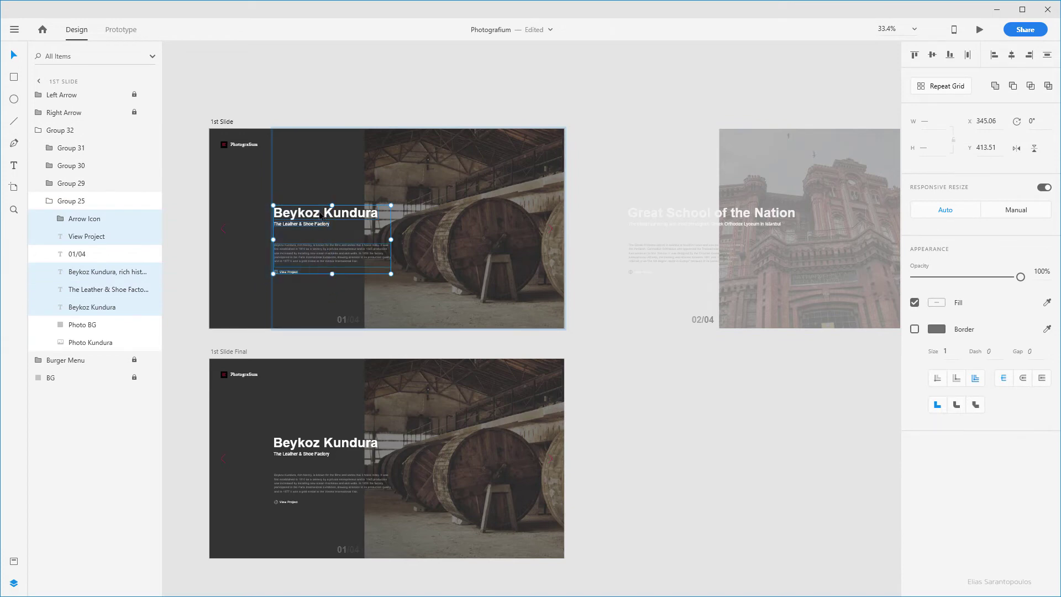
pyautogui.moveTo(315, 215); pyautogui.dragTo(289, 215)
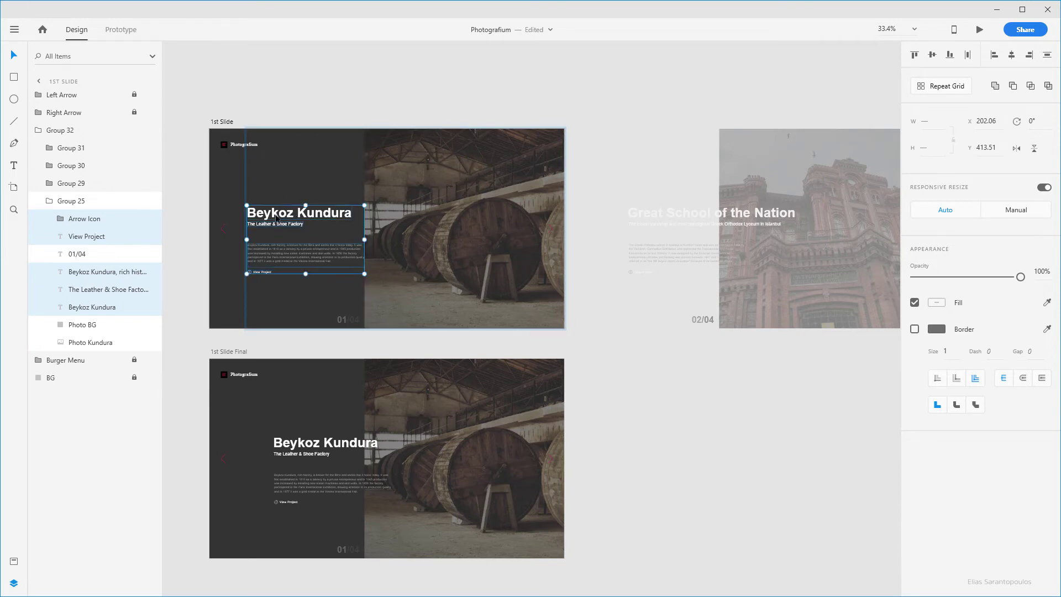
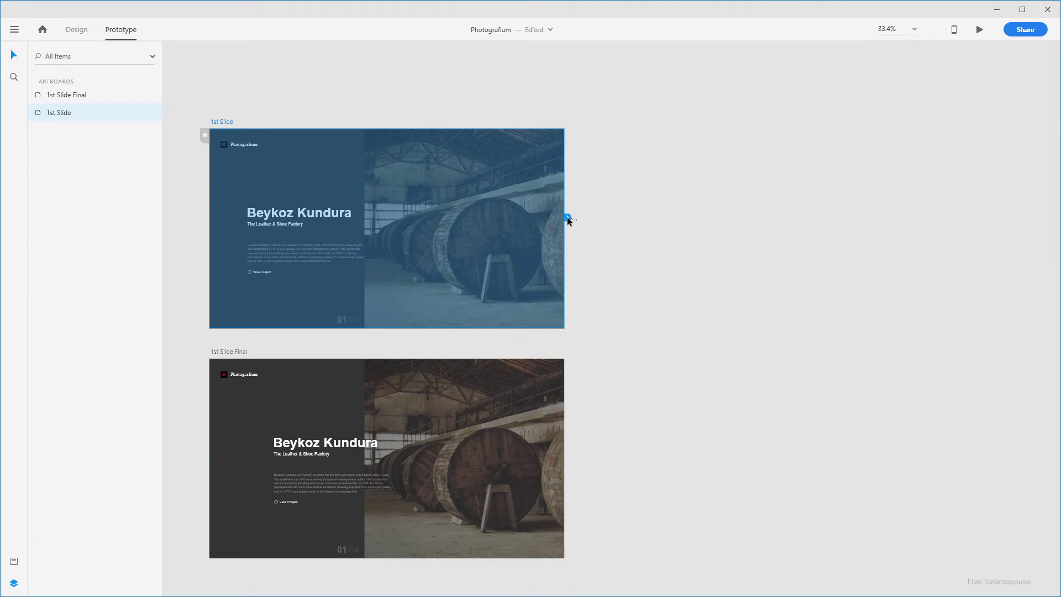
# Step: Link the 1st Slide artboard to 1st Slide Final with a Time trigger, 0 s delay and the Auto-Animate action
pyautogui.moveTo(567, 219); pyautogui.dragTo(357, 390)
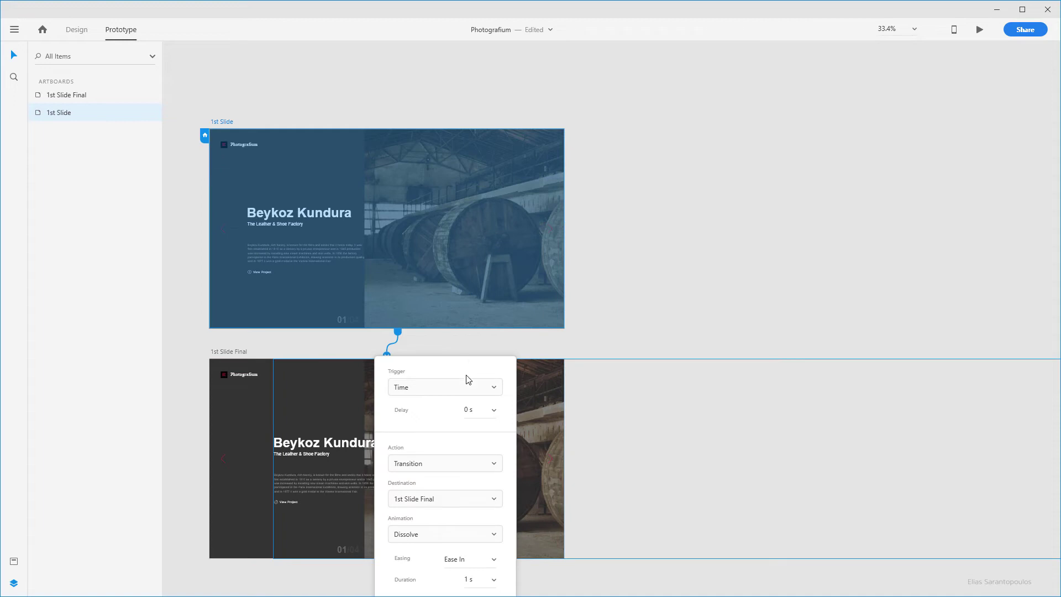
pyautogui.click(435, 393)
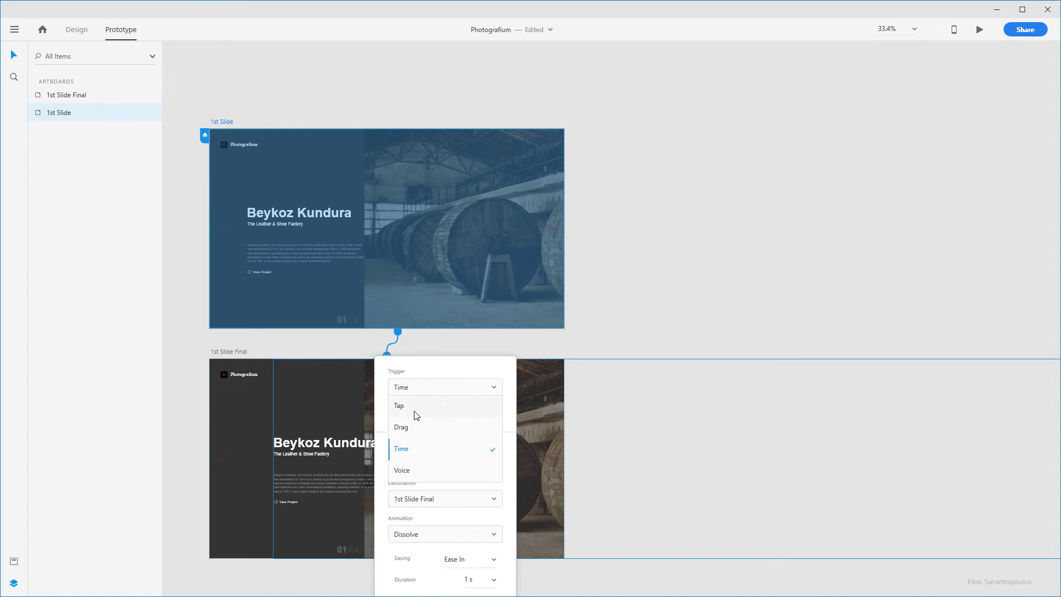
pyautogui.click(417, 450)
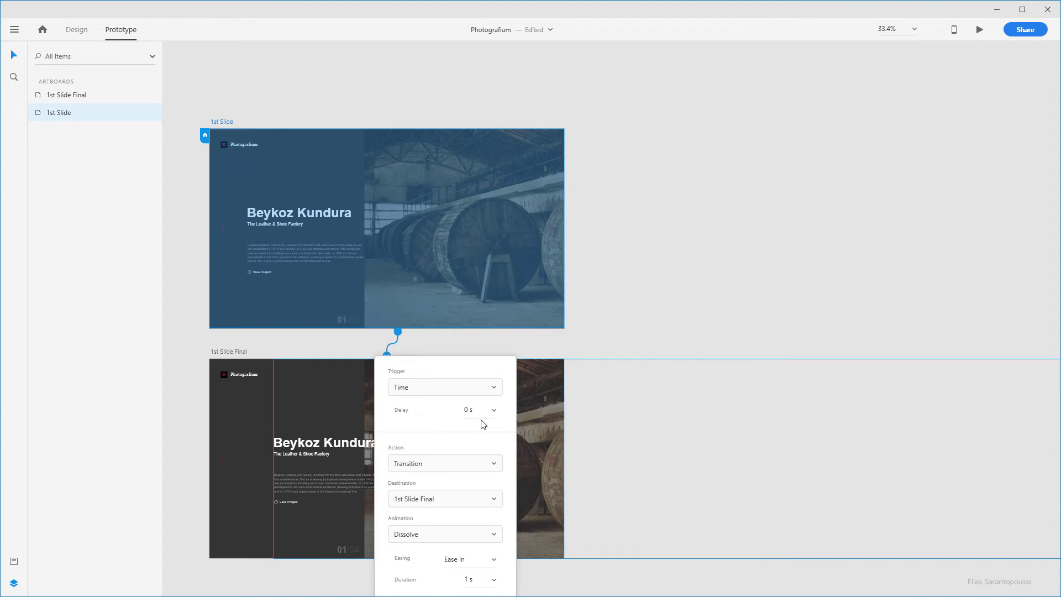
pyautogui.click(442, 467)
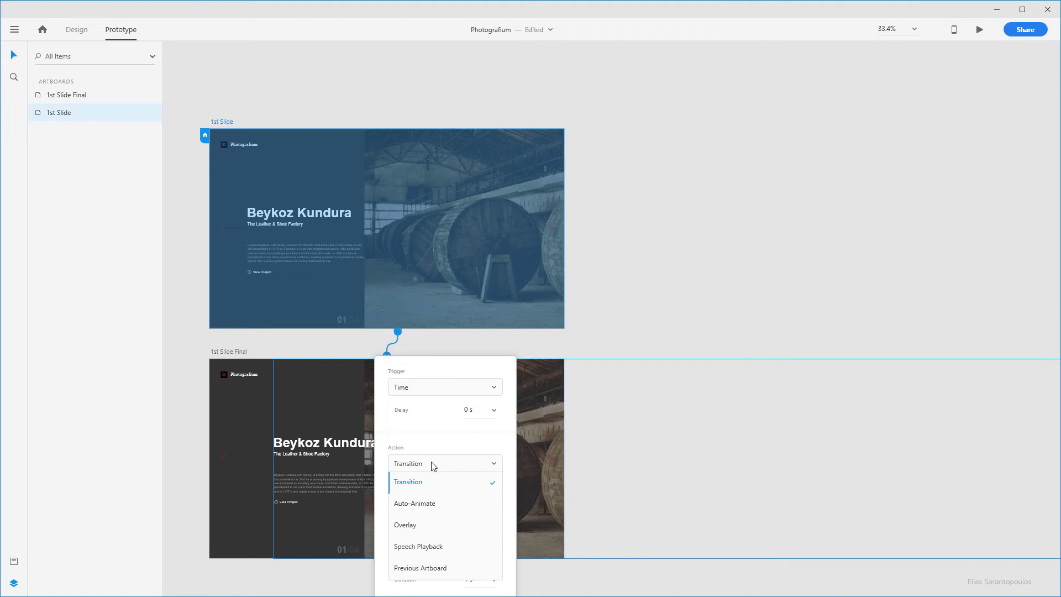
pyautogui.click(436, 505)
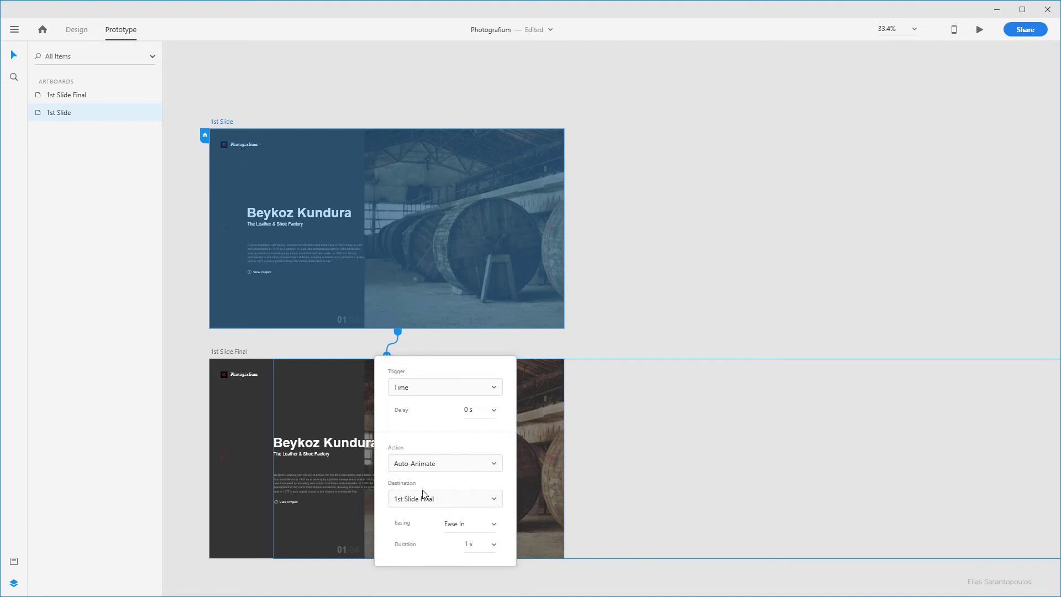
# Step: Choose Ease In easing and a 1 s duration for the link to 1st Slide Final, and close its settings
pyautogui.click(491, 526)
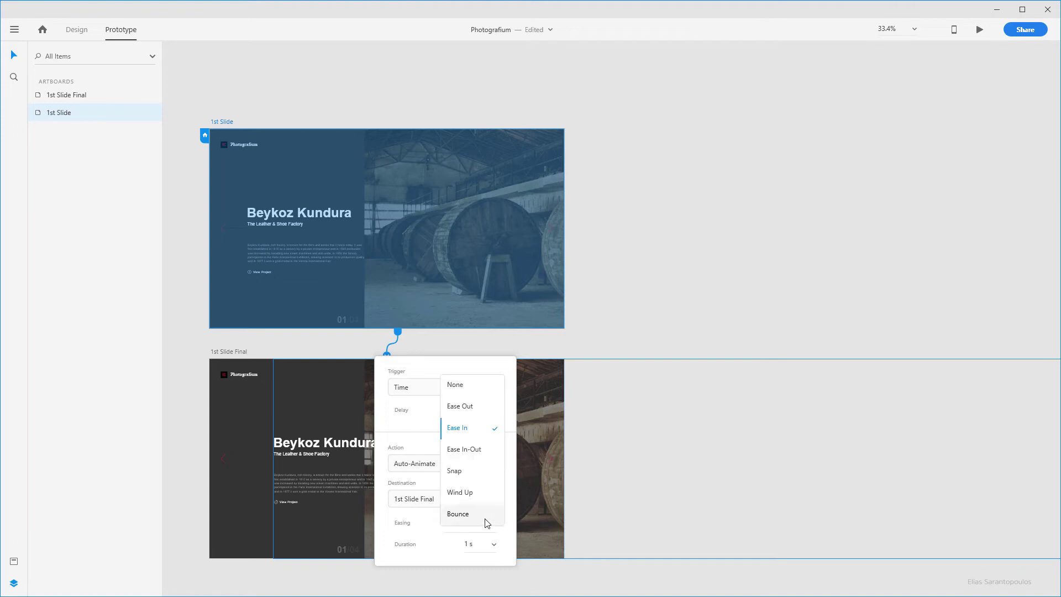
pyautogui.click(463, 438)
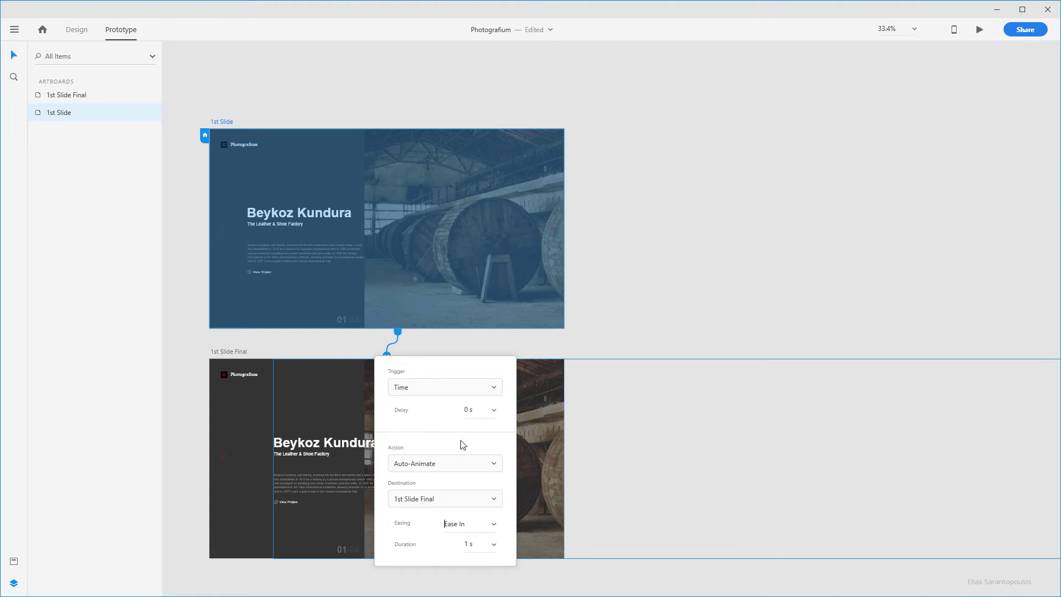
pyautogui.click(494, 547)
pyautogui.click(476, 535)
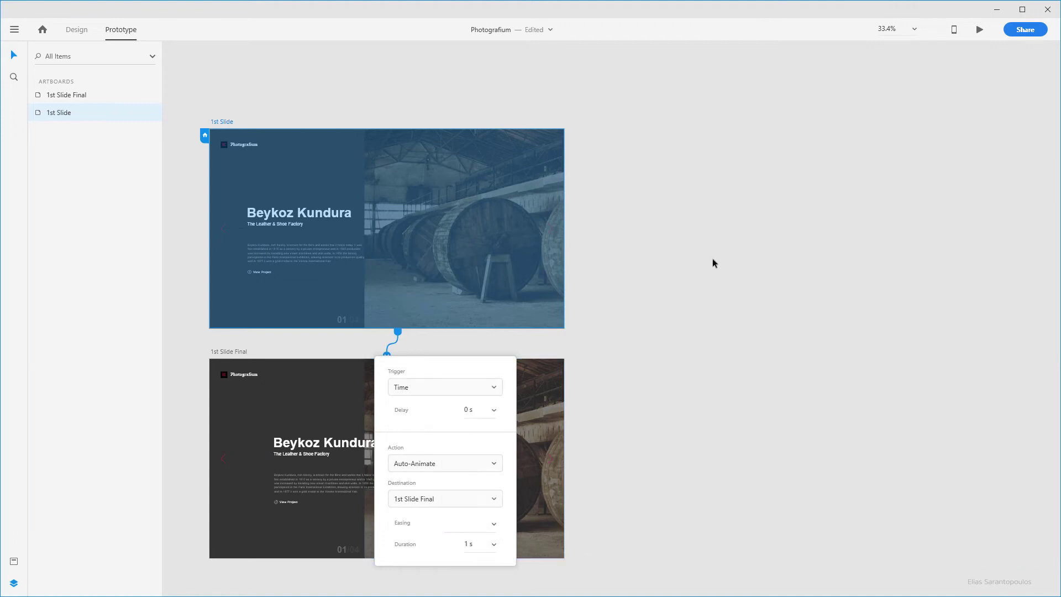
pyautogui.click(709, 265)
# Step: Play the desktop preview from the 1st Slide artboard several times to check the text animation
pyautogui.click(231, 122)
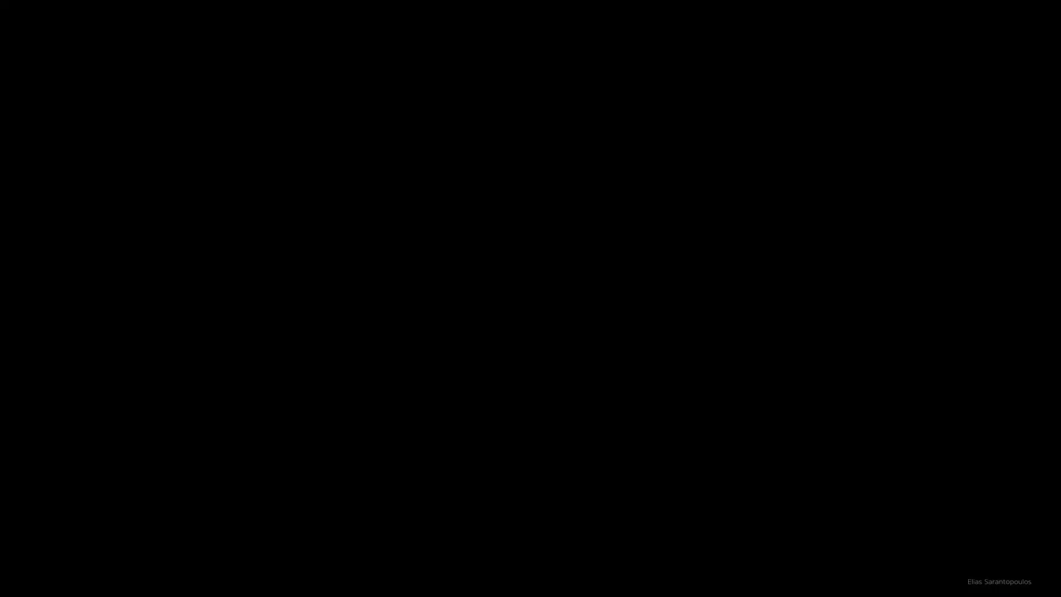
pyautogui.click(981, 31)
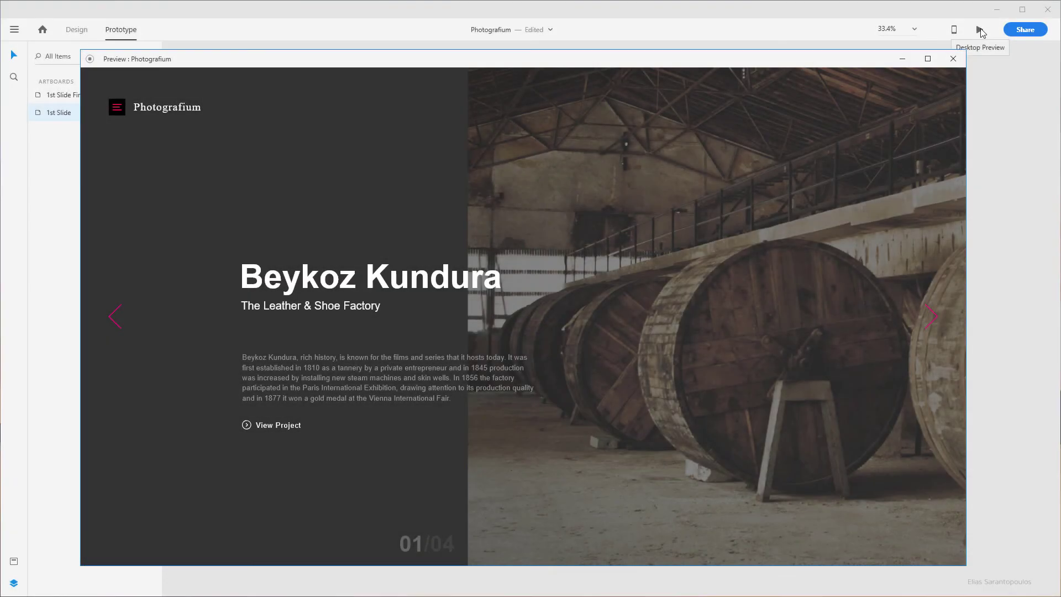
pyautogui.click(981, 31)
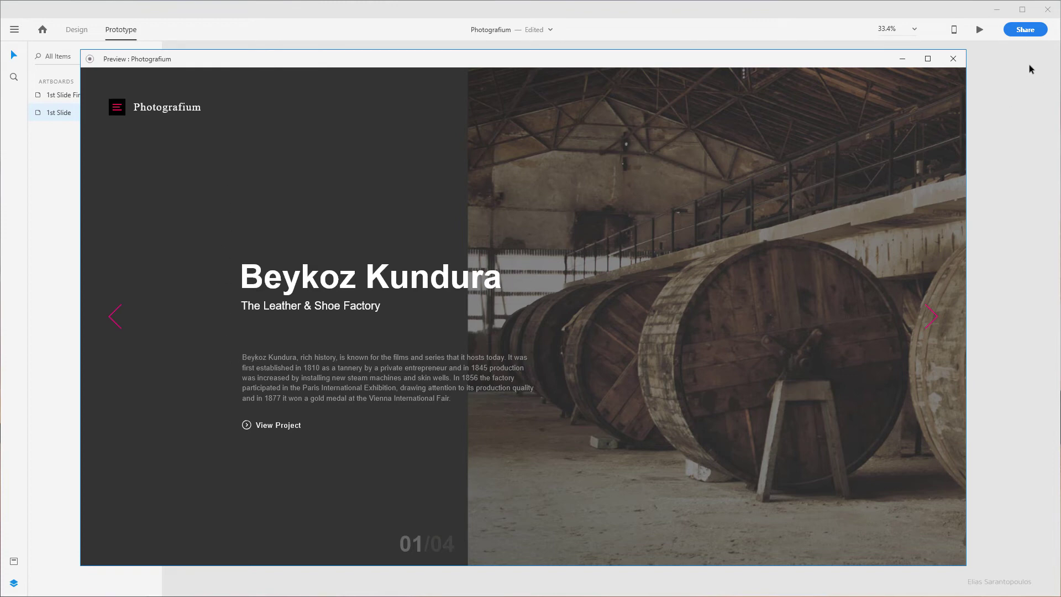
pyautogui.click(980, 30)
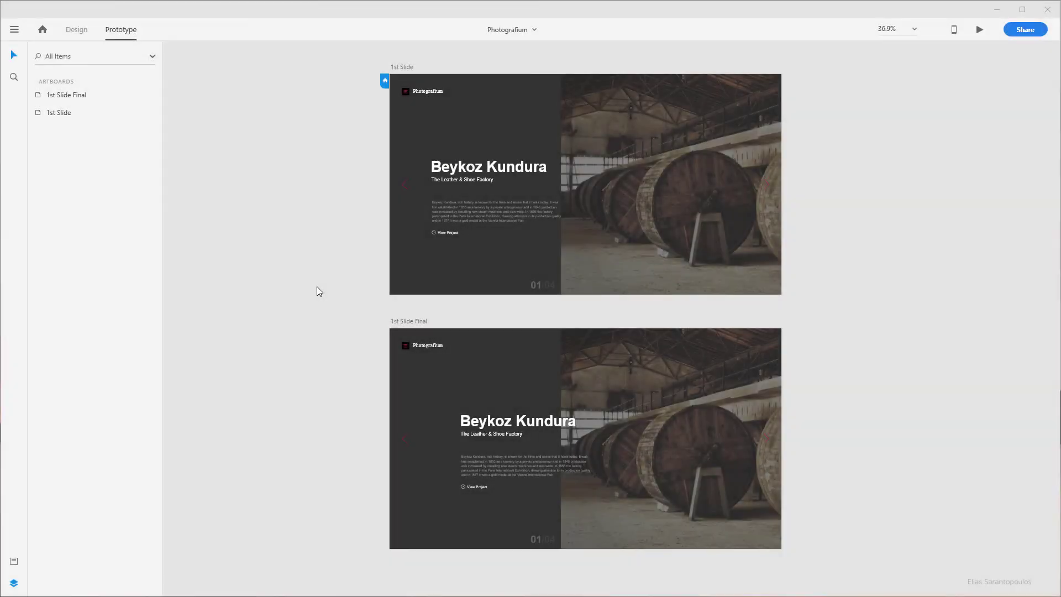
# Step: Move the 1st Slide Final artboard up beside the 1st Slide artboard, on its right
pyautogui.hscroll(4, 307, 287)
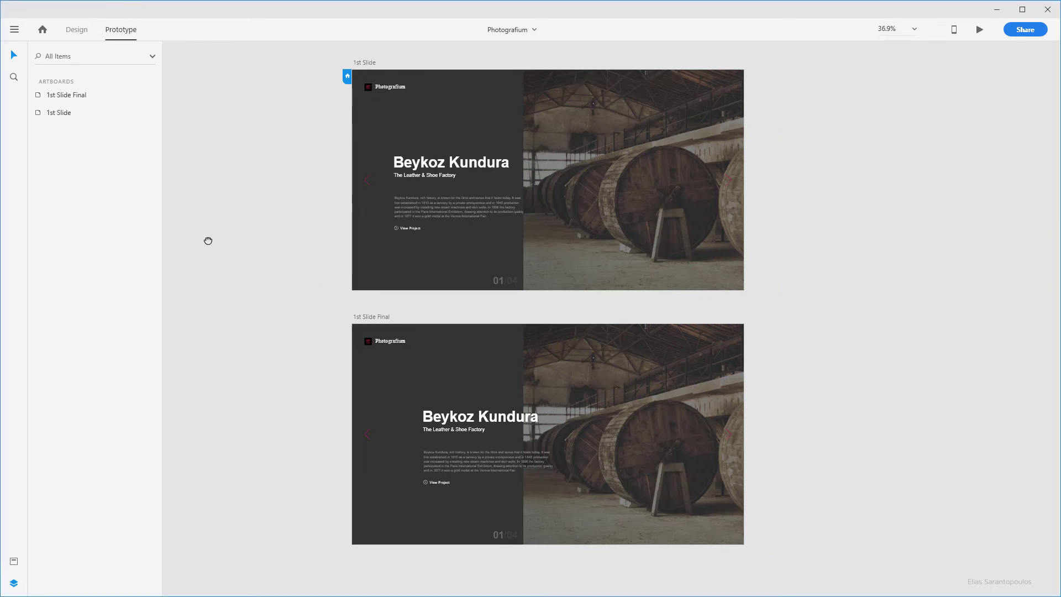
pyautogui.moveTo(291, 312); pyautogui.dragTo(859, 90)
pyautogui.moveTo(849, 51); pyautogui.dragTo(695, 58)
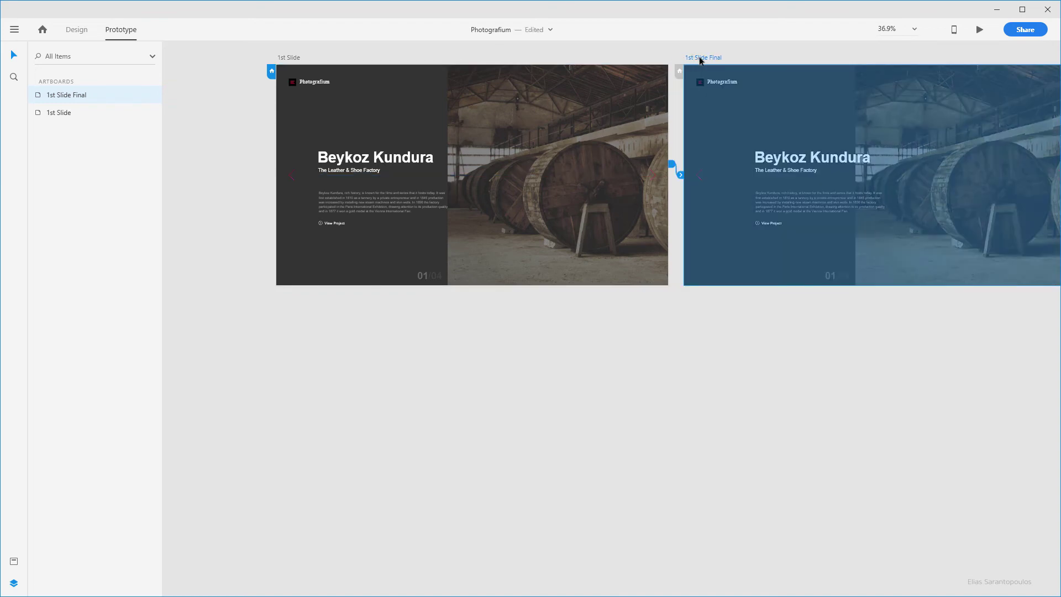
# Step: Duplicate the 1st Slide Final artboard below the 1st Slide artboard and name the copy 2nd Slide
pyautogui.moveTo(699, 60); pyautogui.dragTo(292, 303)
pyautogui.doubleClick(295, 304)
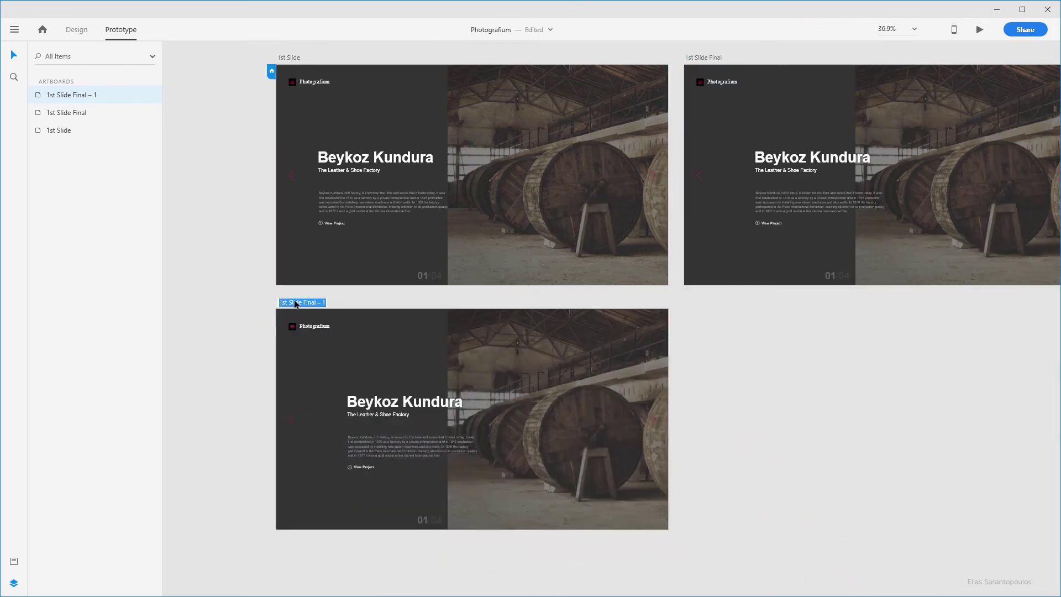
pyautogui.write('2nd Slide')
pyautogui.press('Return')
# Step: Slide the slides group on the 2nd Slide artboard left until Great School of the Nation fills the artboard, and clear the selection
pyautogui.click(619, 399)
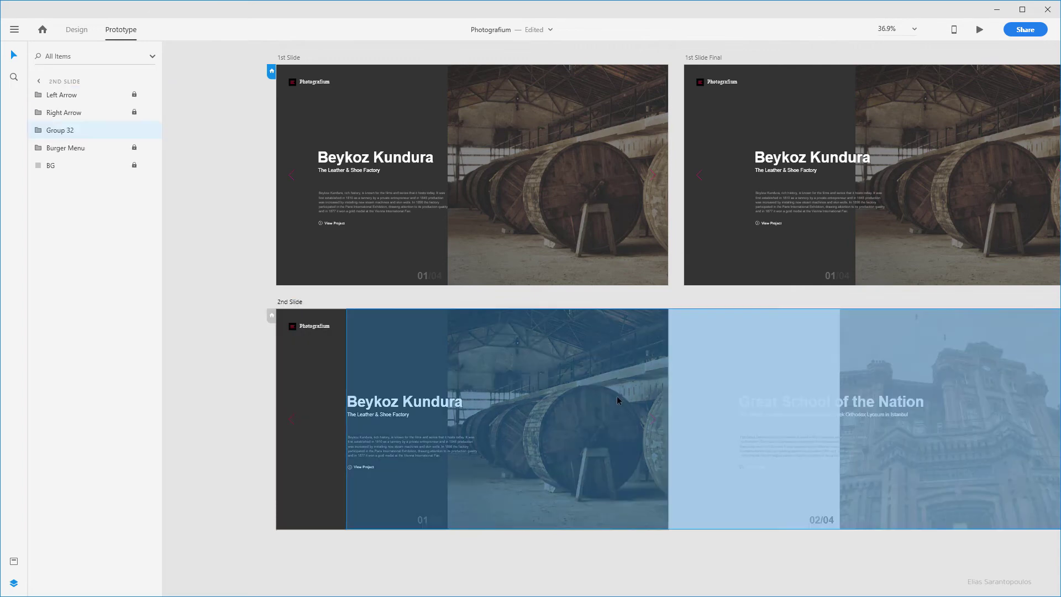
pyautogui.moveTo(970, 406); pyautogui.dragTo(586, 391)
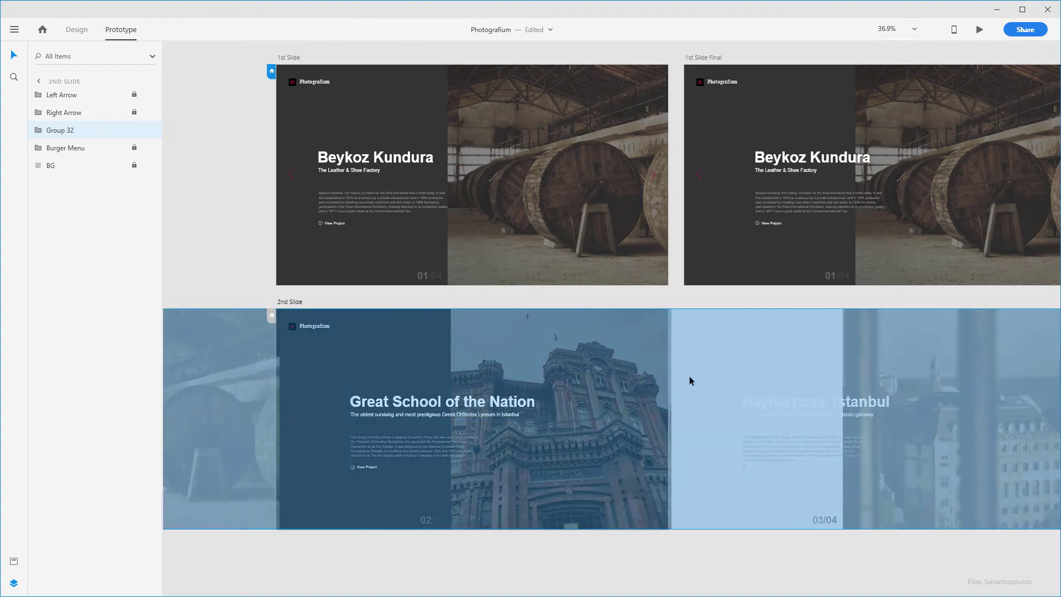
pyautogui.scroll(5, 689, 376)
pyautogui.scroll(2, 646, 356)
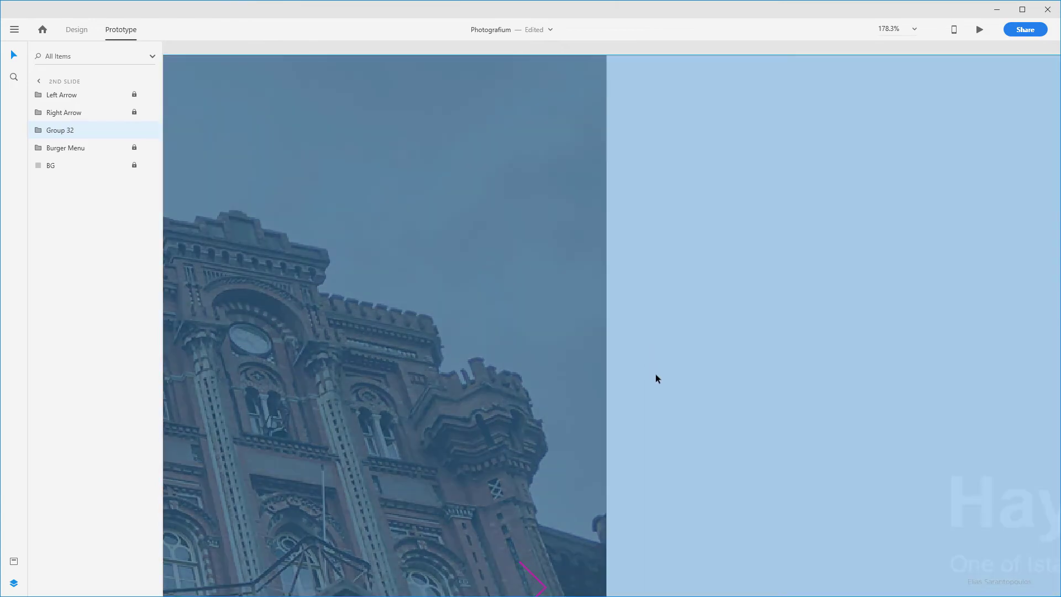
pyautogui.scroll(-10, 656, 374)
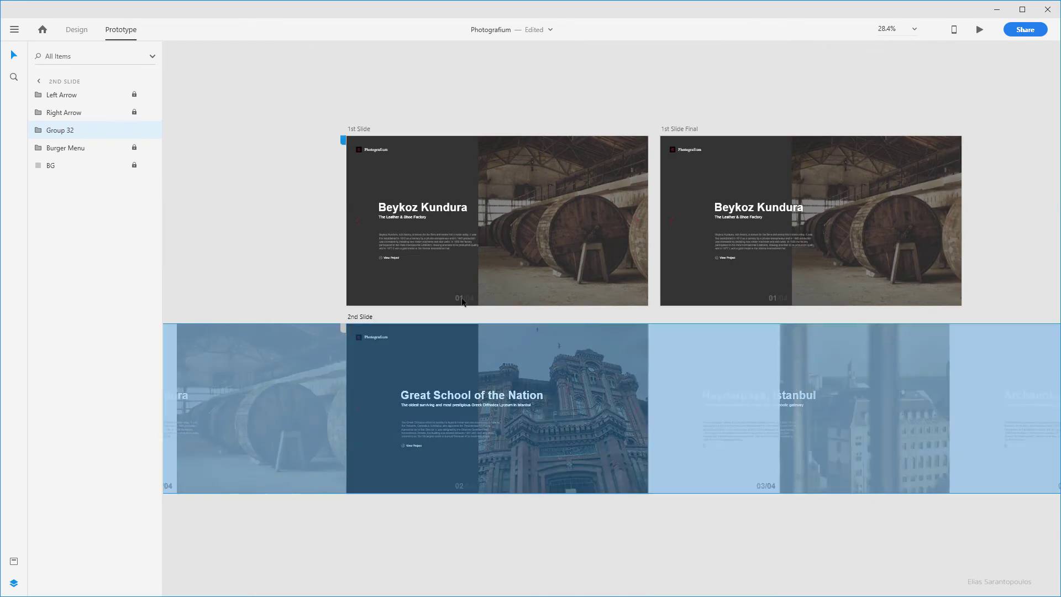
pyautogui.click(277, 198)
# Step: Duplicate the 2nd Slide artboard below the original and name the copy 2nd Slide Final
pyautogui.scroll(-3, 277, 198)
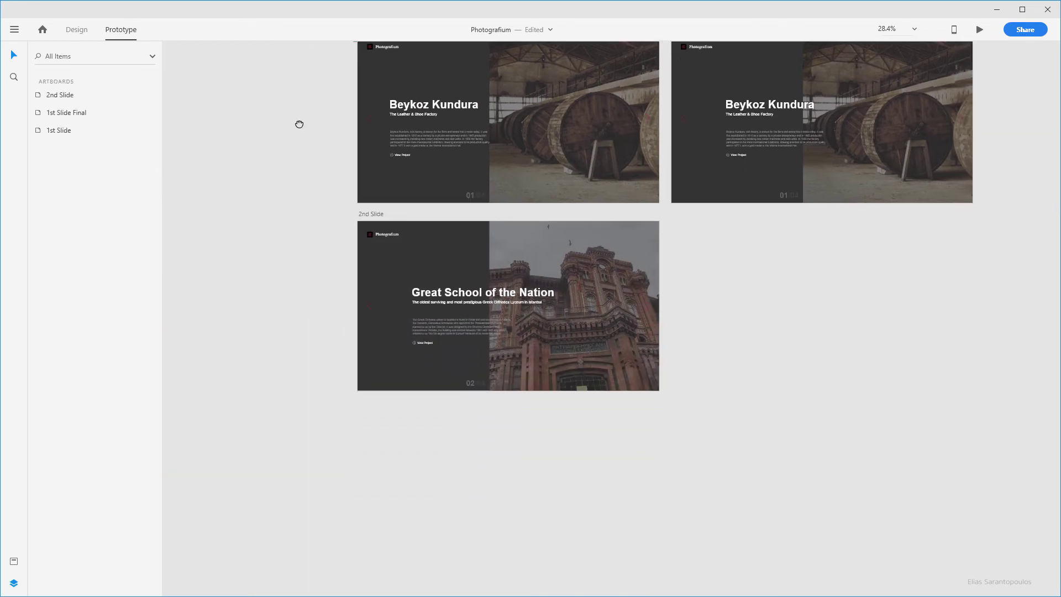
pyautogui.click(375, 212)
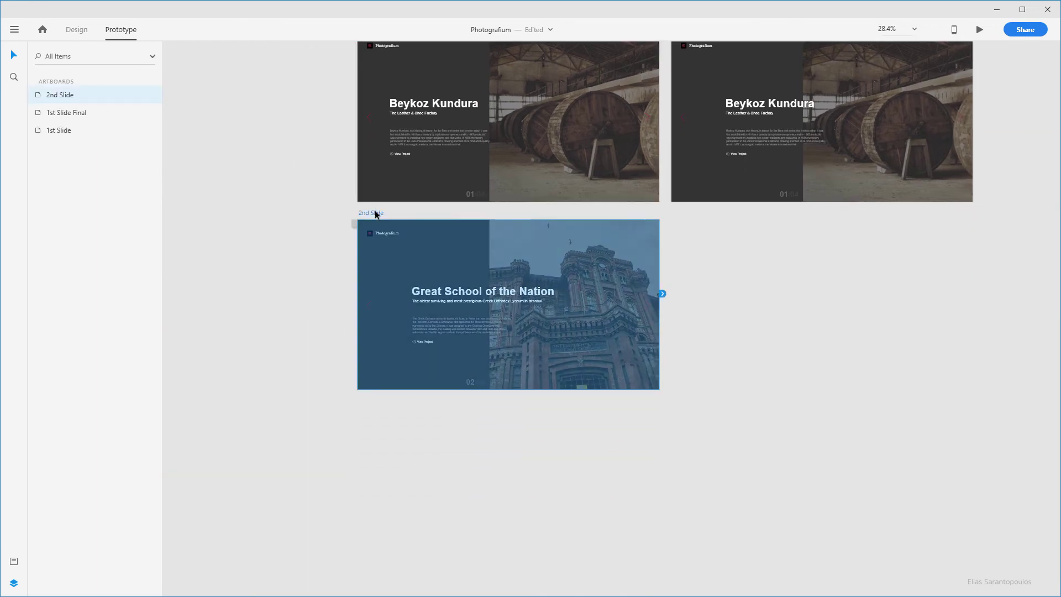
pyautogui.moveTo(374, 212); pyautogui.dragTo(413, 403)
pyautogui.doubleClick(380, 402)
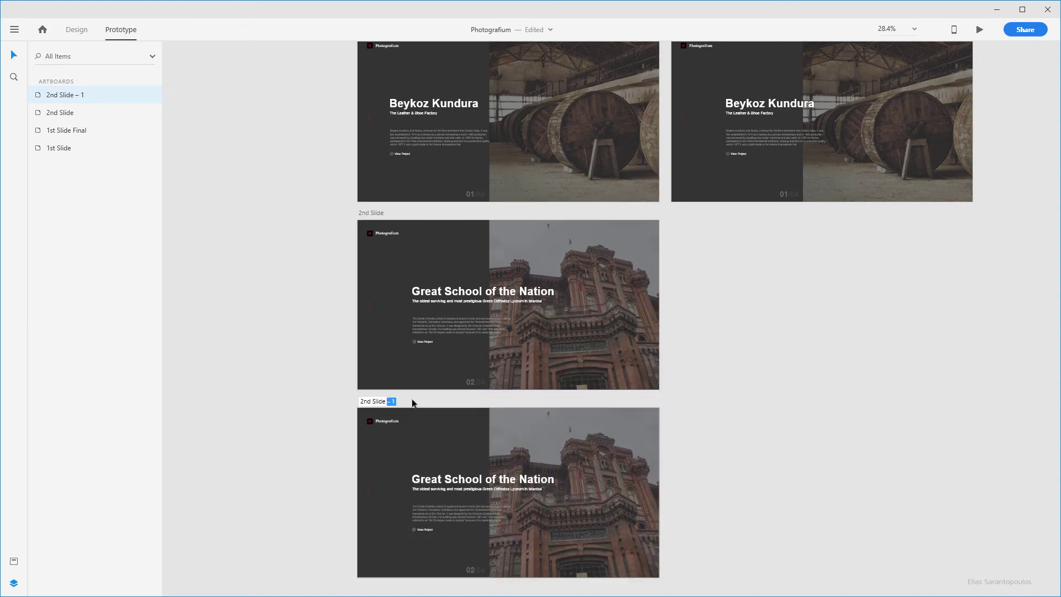
pyautogui.write('Final')
pyautogui.press('Return')
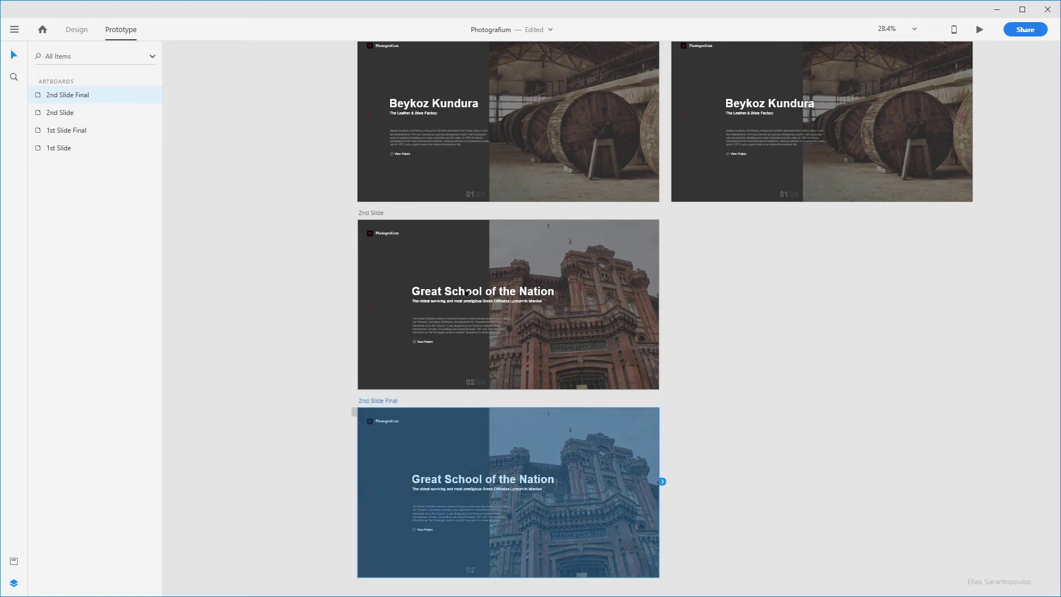
# Step: Shift the Great School of the Nation title, subtitle, description and View Project link left on the 2nd Slide artboard, and clear the selection
pyautogui.scroll(3, 467, 295)
pyautogui.moveTo(364, 265); pyautogui.dragTo(346, 210)
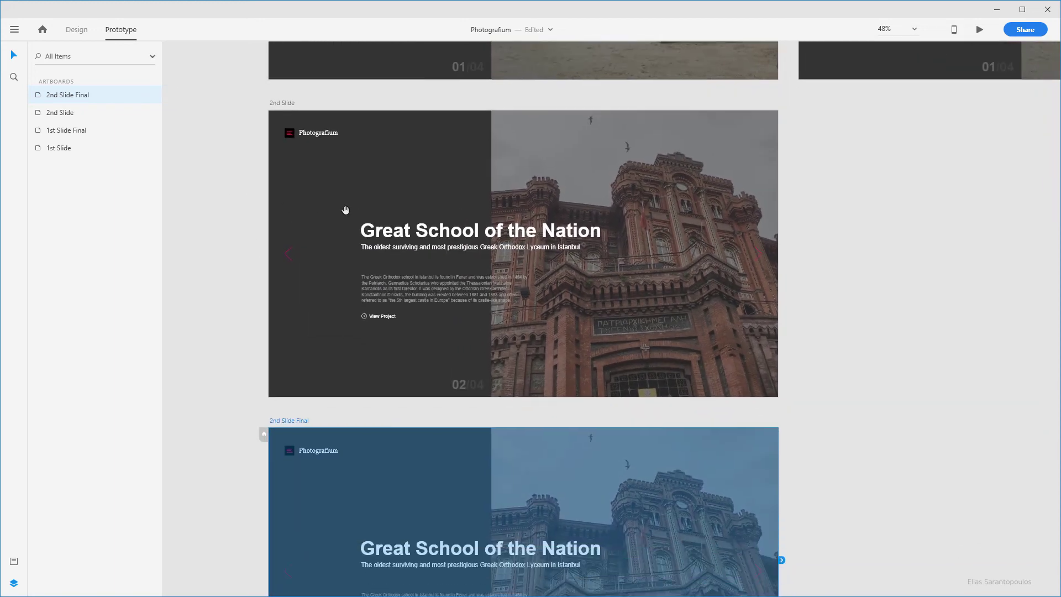
pyautogui.click(377, 235)
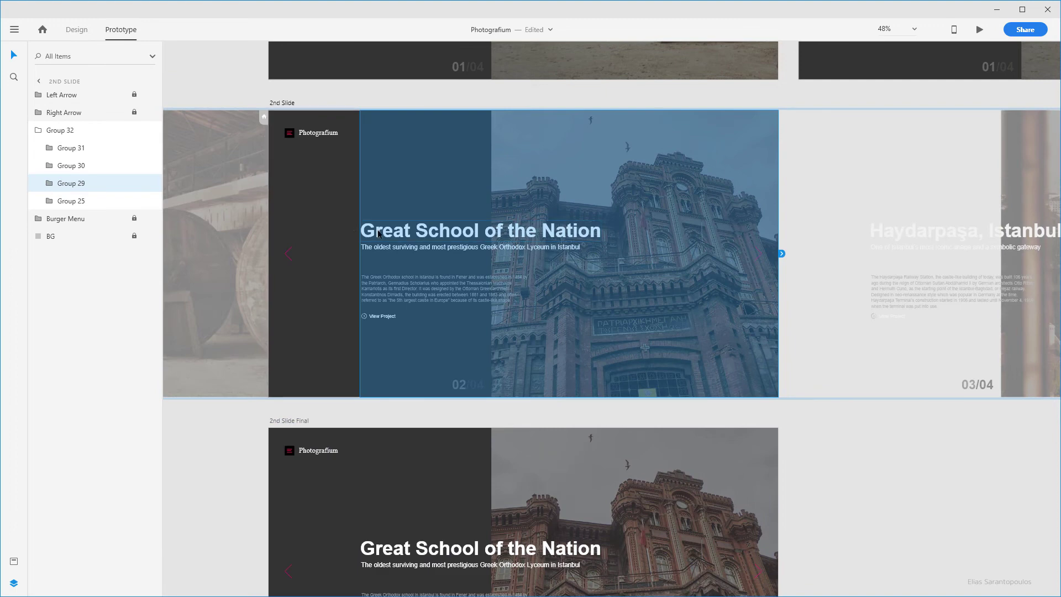
pyautogui.doubleClick(376, 234)
pyautogui.moveTo(335, 205); pyautogui.dragTo(406, 316)
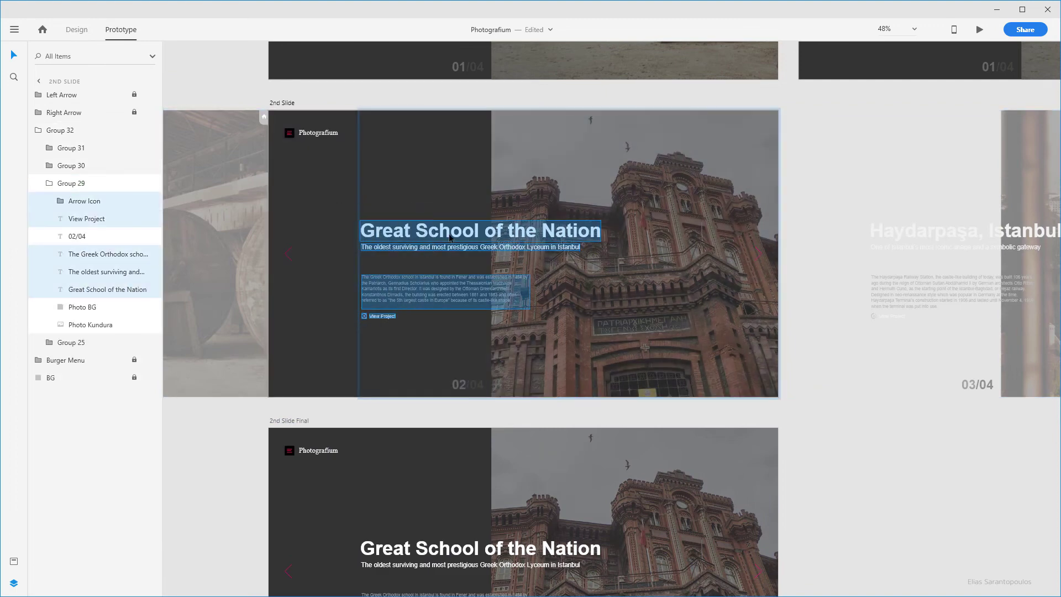
pyautogui.moveTo(449, 234); pyautogui.dragTo(404, 233)
pyautogui.click(215, 462)
pyautogui.scroll(-5, 235, 436)
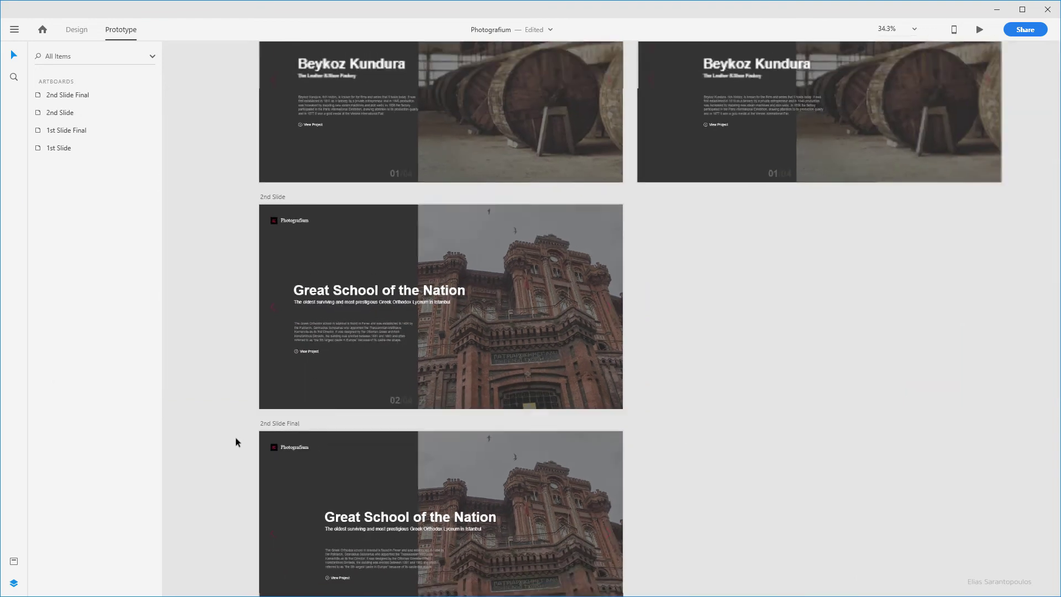
pyautogui.moveTo(204, 338); pyautogui.dragTo(234, 267)
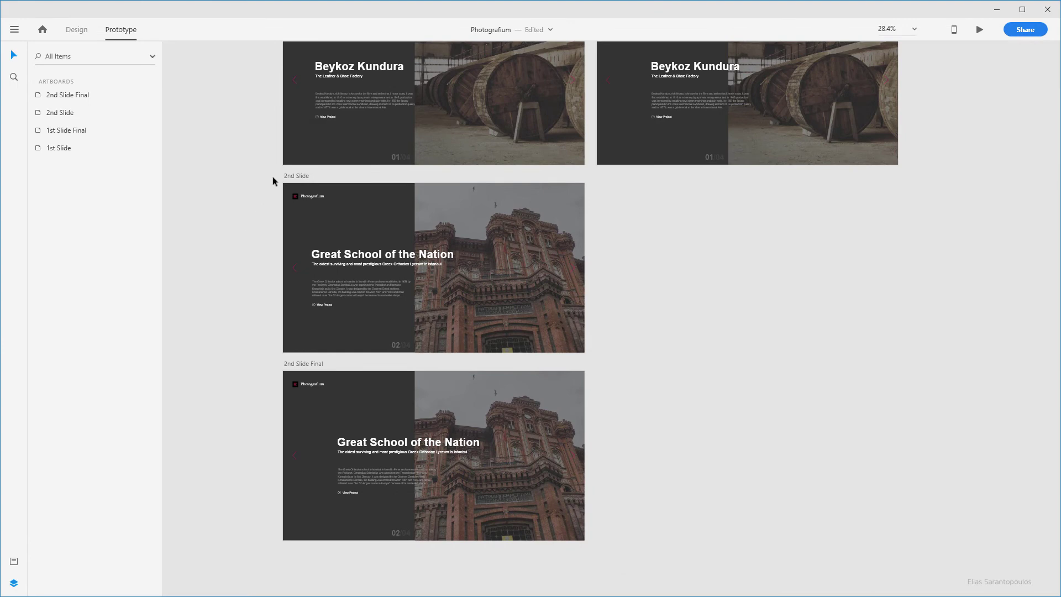
# Step: Link the 2nd Slide artboard to 2nd Slide Final with a 0 s Time trigger and a 1 s Ease In Auto-Animate
pyautogui.click(297, 175)
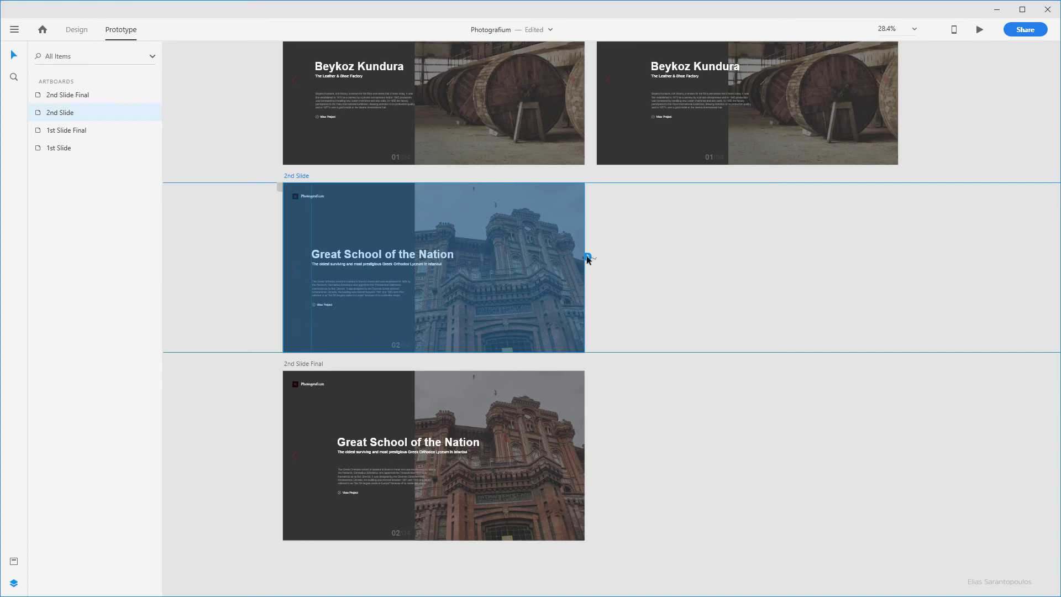
pyautogui.moveTo(588, 257); pyautogui.dragTo(436, 434)
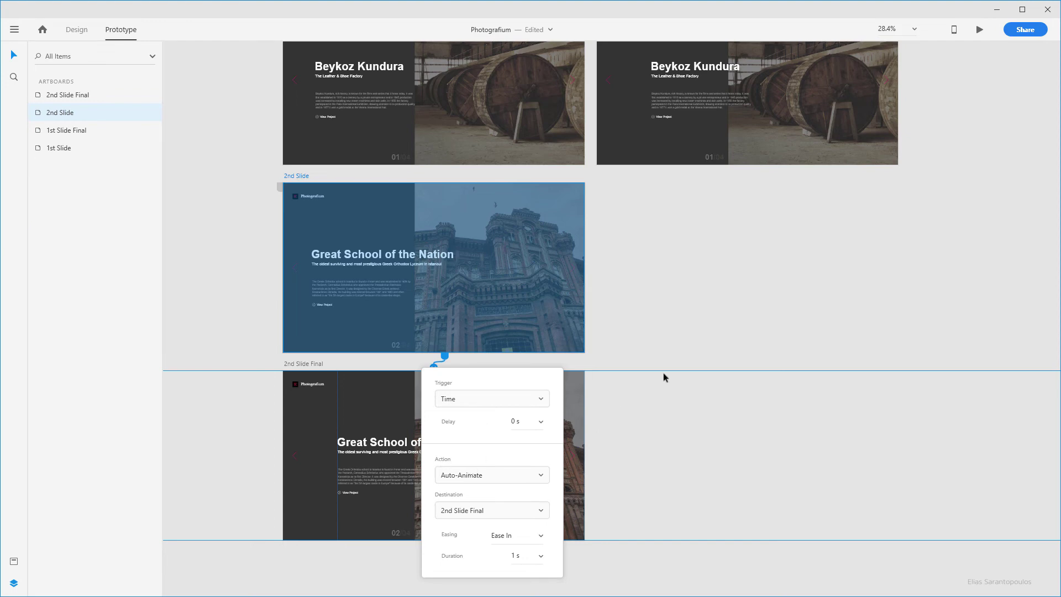
pyautogui.click(659, 338)
# Step: Link the left arrow on 2nd Slide Final to 1st Slide with a Tap trigger and a 1 s Ease In Auto-Animate
pyautogui.moveTo(675, 329); pyautogui.dragTo(701, 347)
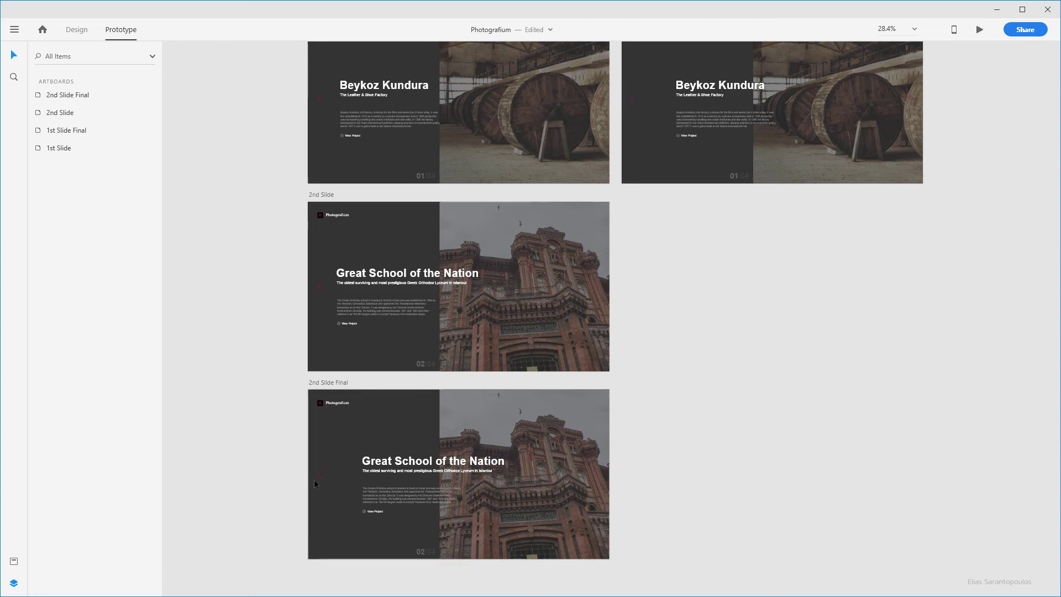
pyautogui.click(320, 475)
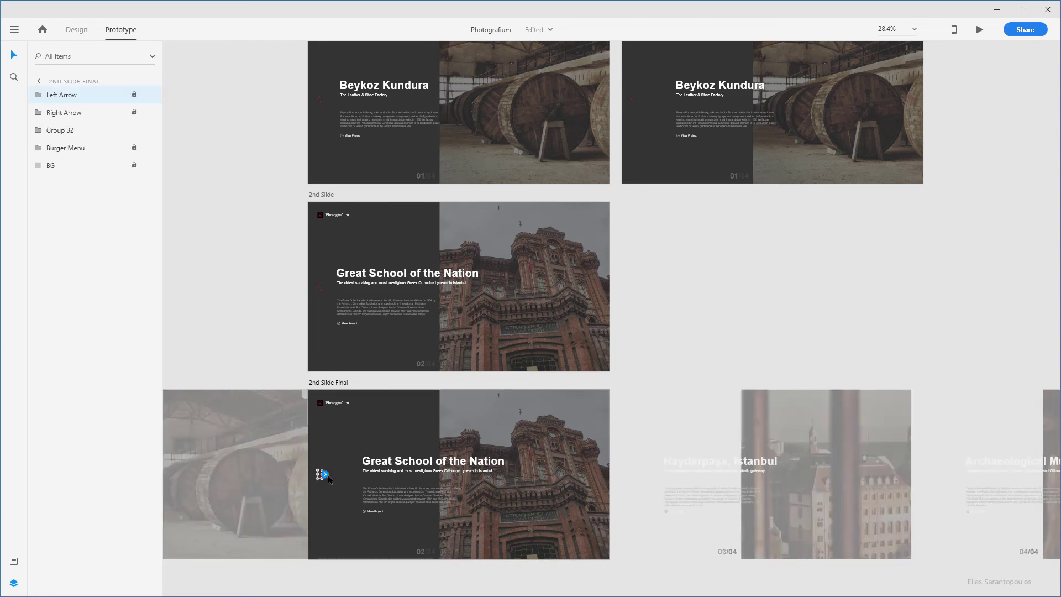
pyautogui.moveTo(325, 475); pyautogui.dragTo(420, 142)
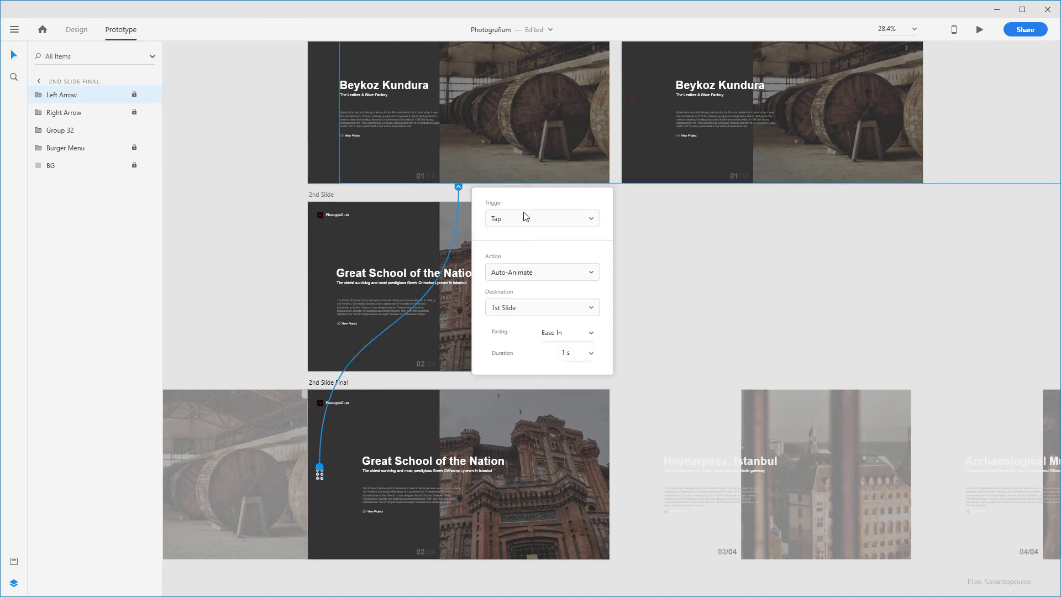
pyautogui.click(541, 221)
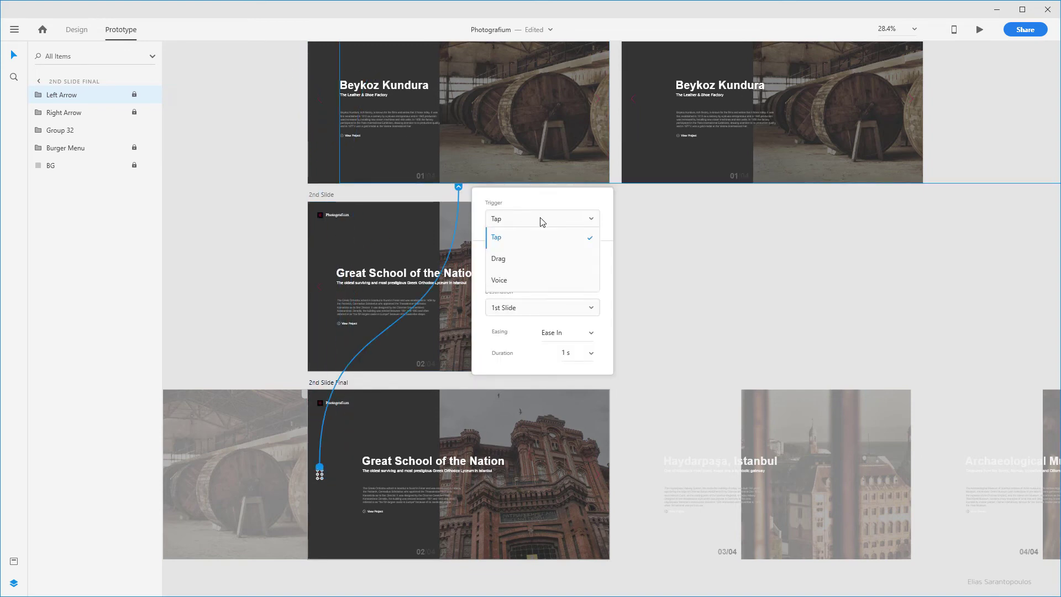
pyautogui.click(542, 222)
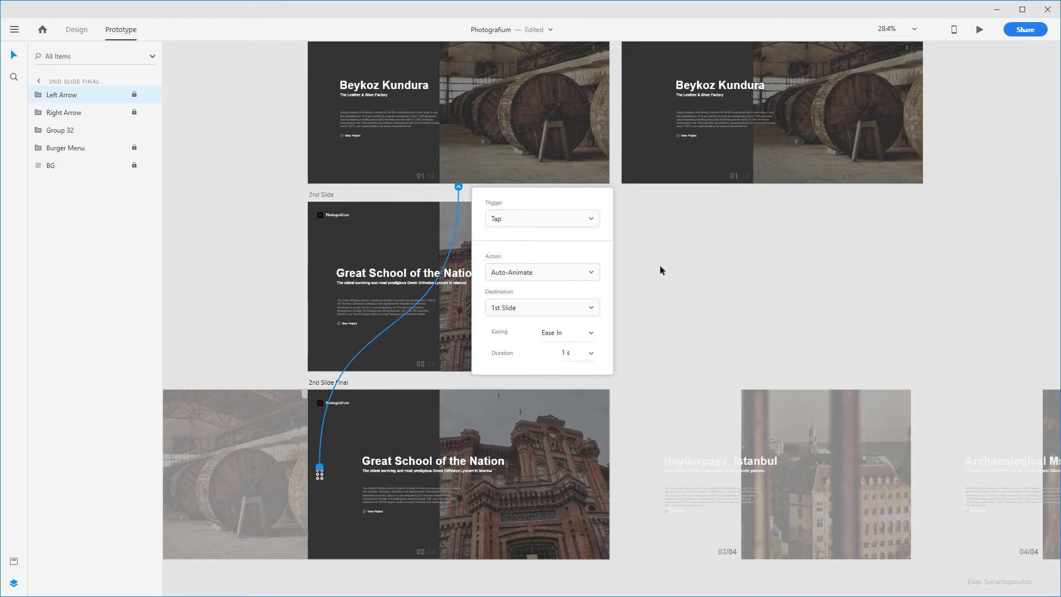
pyautogui.click(702, 276)
# Step: Link the right arrow on 1st Slide Final to 2nd Slide with a Tap trigger and a 1 s Ease In Auto-Animate
pyautogui.moveTo(748, 135); pyautogui.dragTo(621, 176)
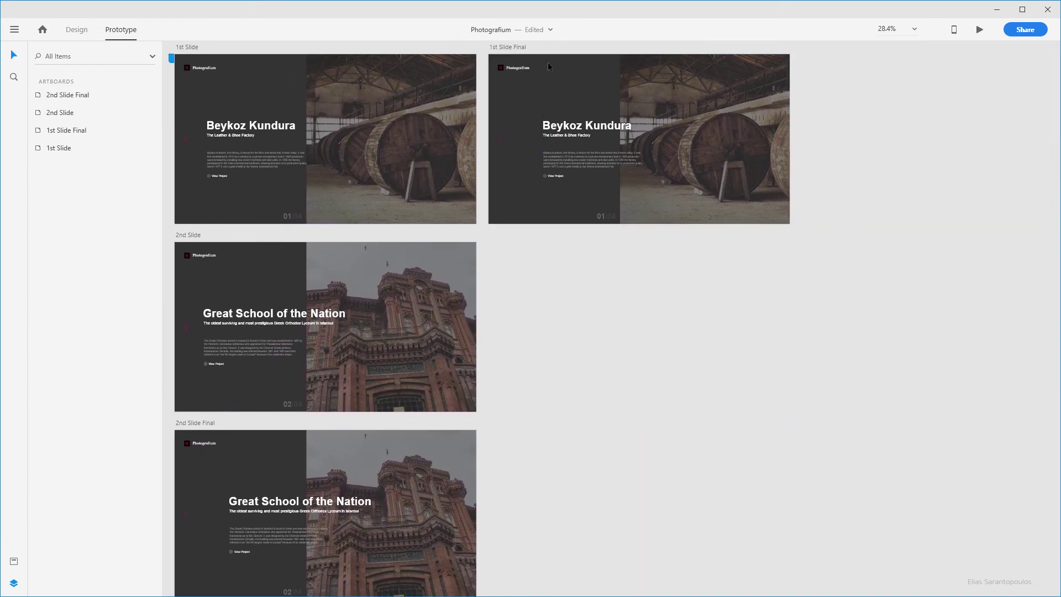
pyautogui.click(779, 139)
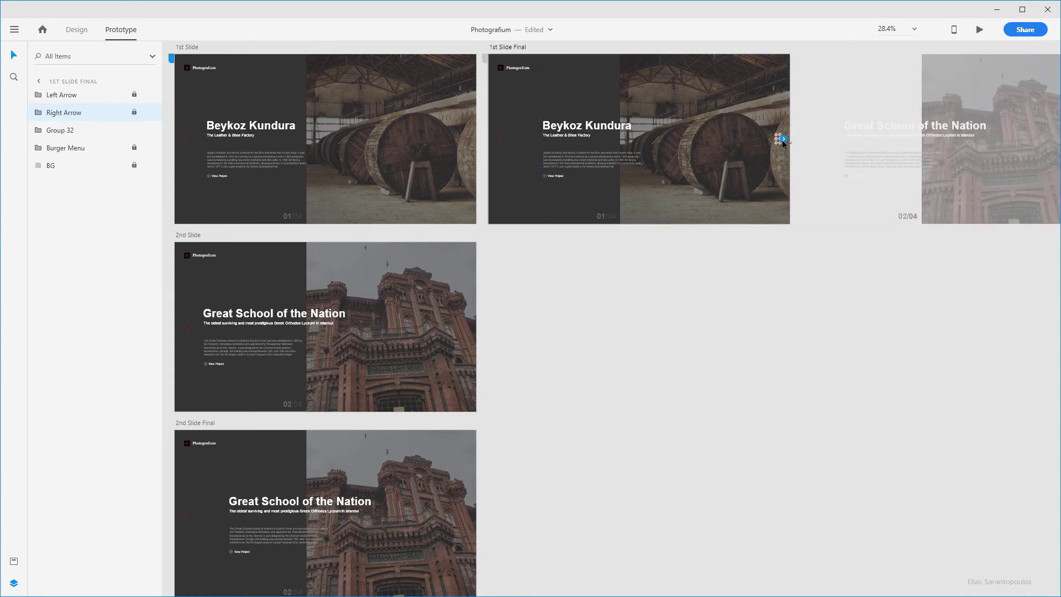
pyautogui.moveTo(784, 141); pyautogui.dragTo(305, 298)
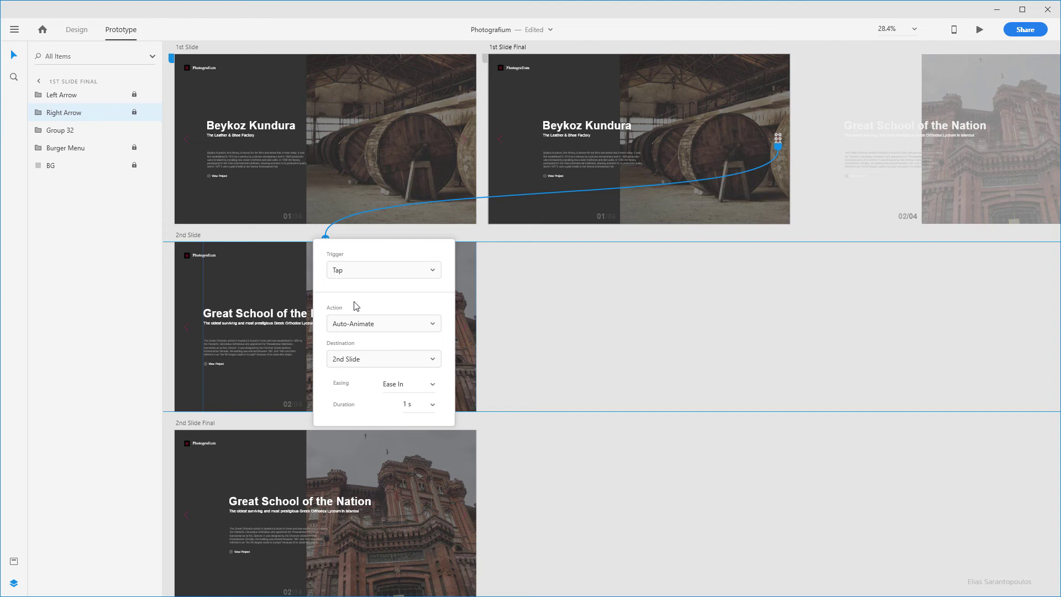
pyautogui.click(645, 441)
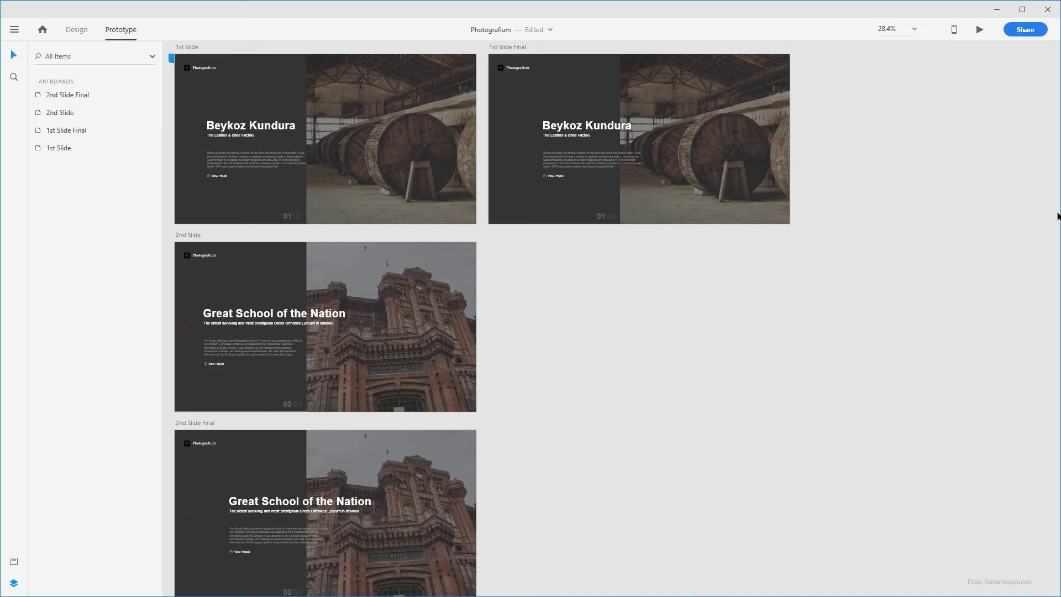
# Step: Preview the prototype, advancing from Beykoz Kundura to Great School of the Nation and back with the slide arrows
pyautogui.click(979, 30)
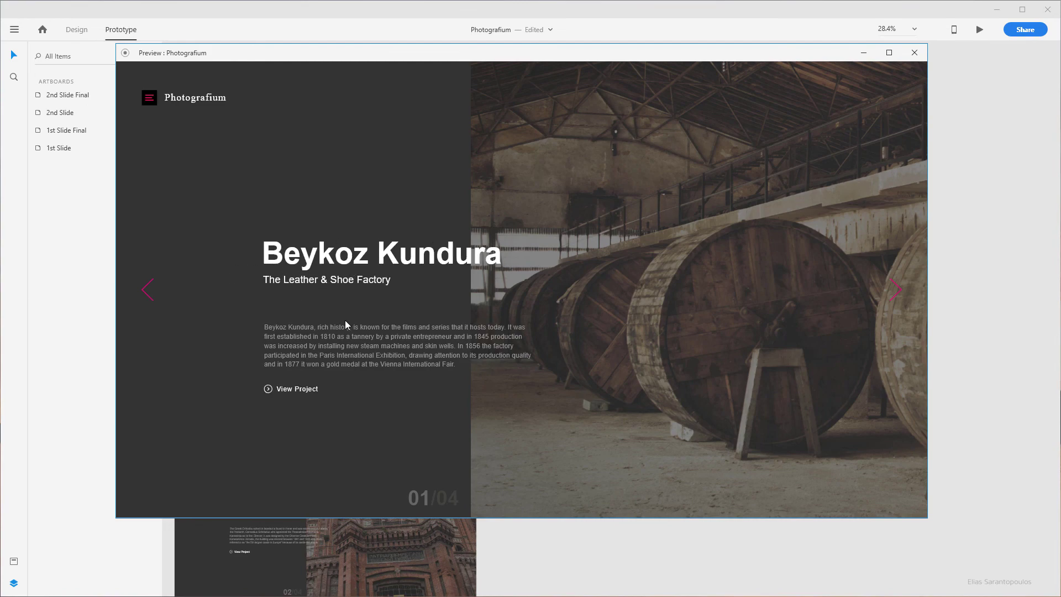
pyautogui.click(896, 288)
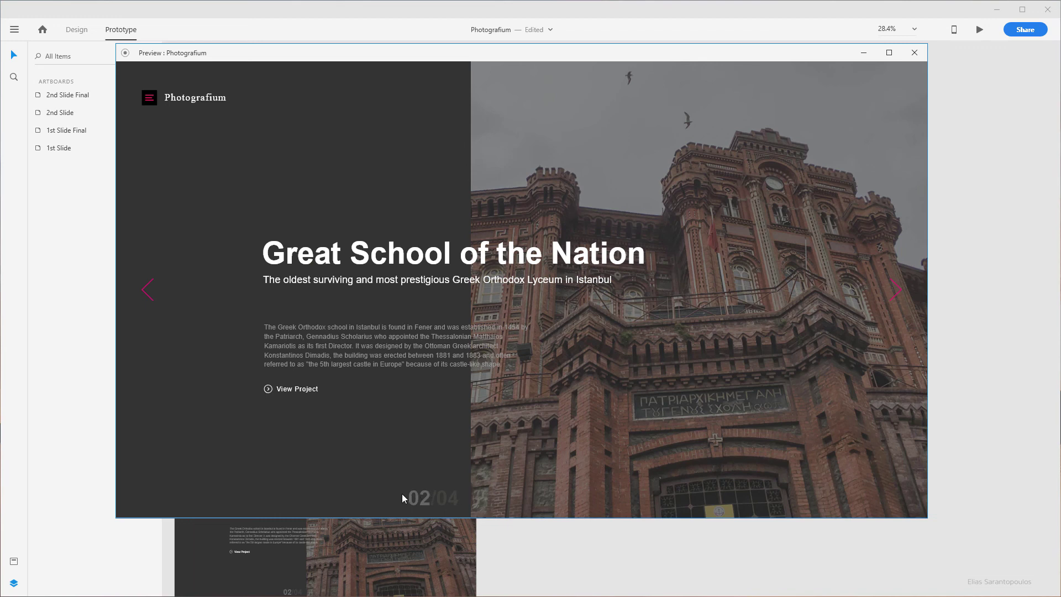
pyautogui.click(147, 290)
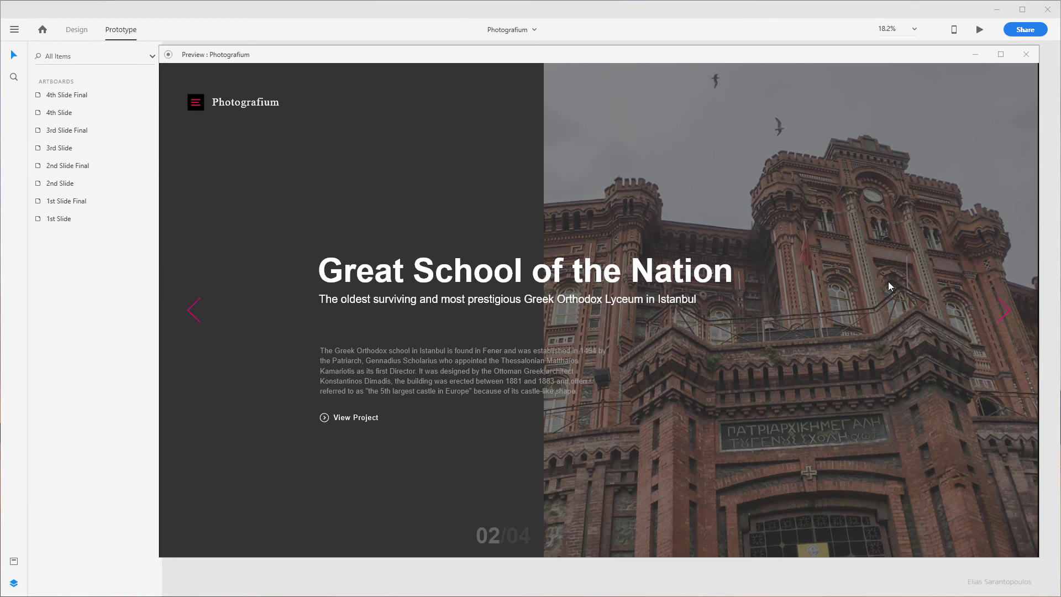
# Step: Advance the preview from Great School of the Nation through Haydarpaşa to the Archaeological Museum slide, and leave the preview
pyautogui.click(1007, 313)
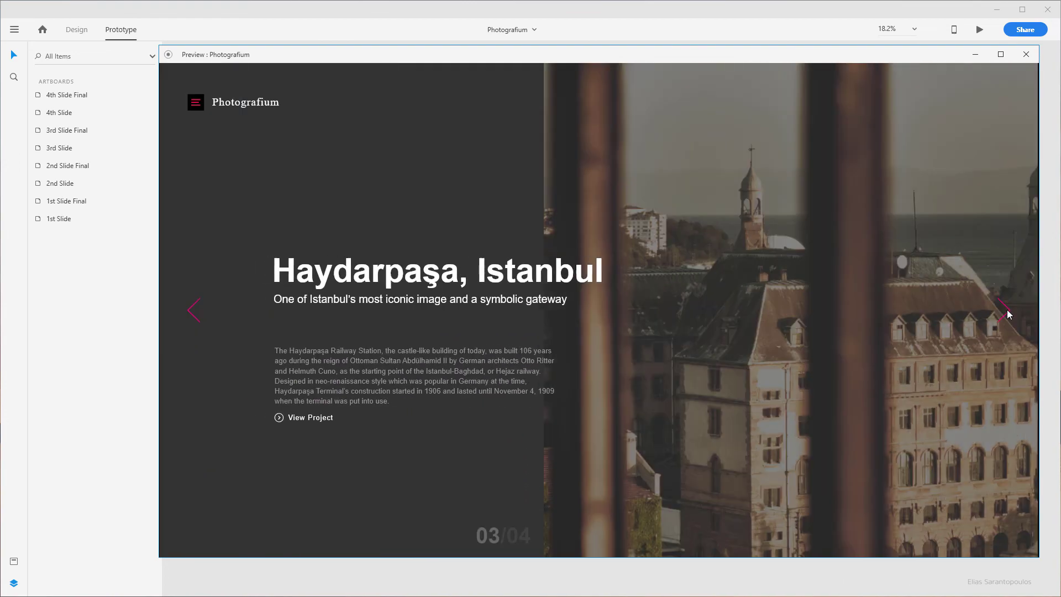
pyautogui.click(1007, 313)
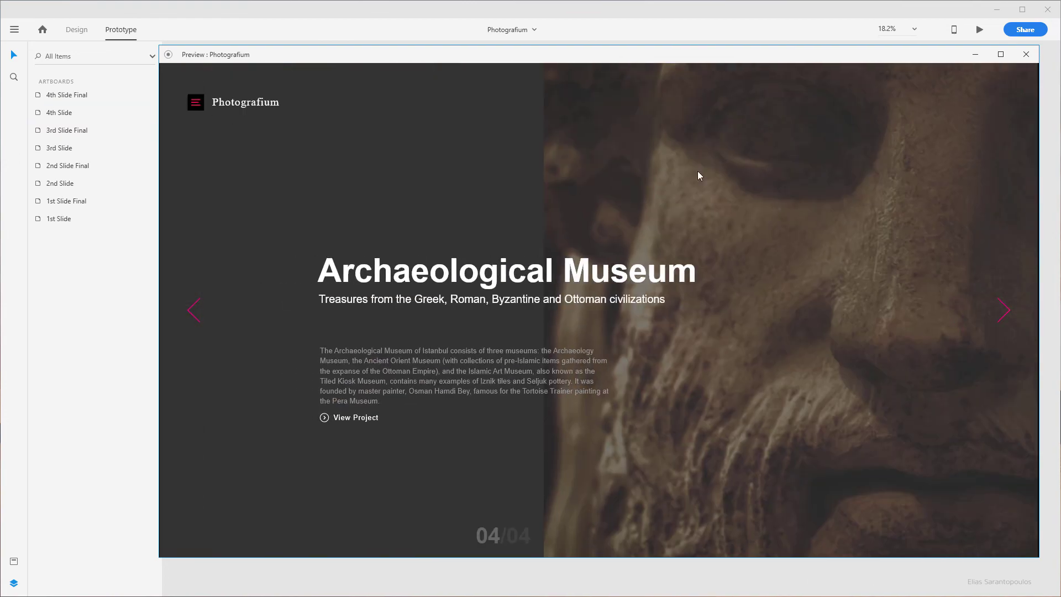
pyautogui.click(792, 40)
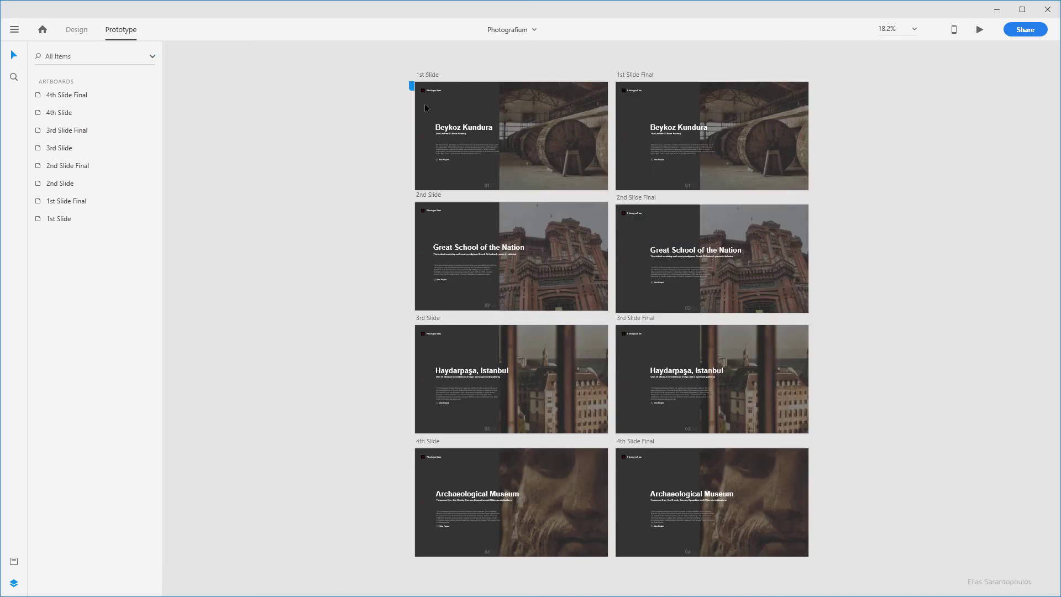
# Step: Move the Burger Menu group to the top of the layer order on the 1st Slide and 1st Slide Final artboards
pyautogui.click(438, 94)
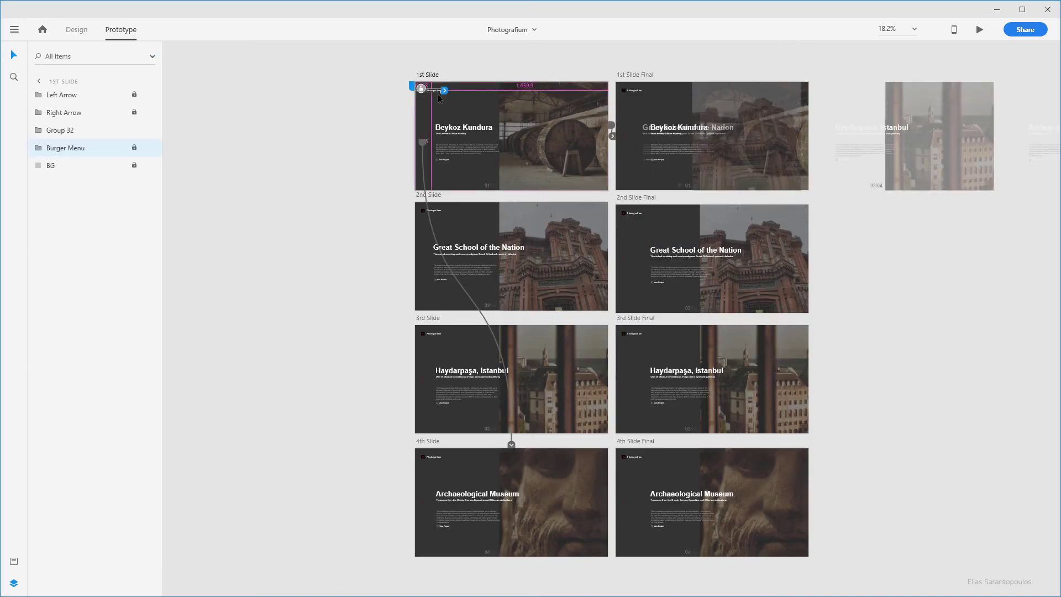
pyautogui.scroll(3, 438, 94)
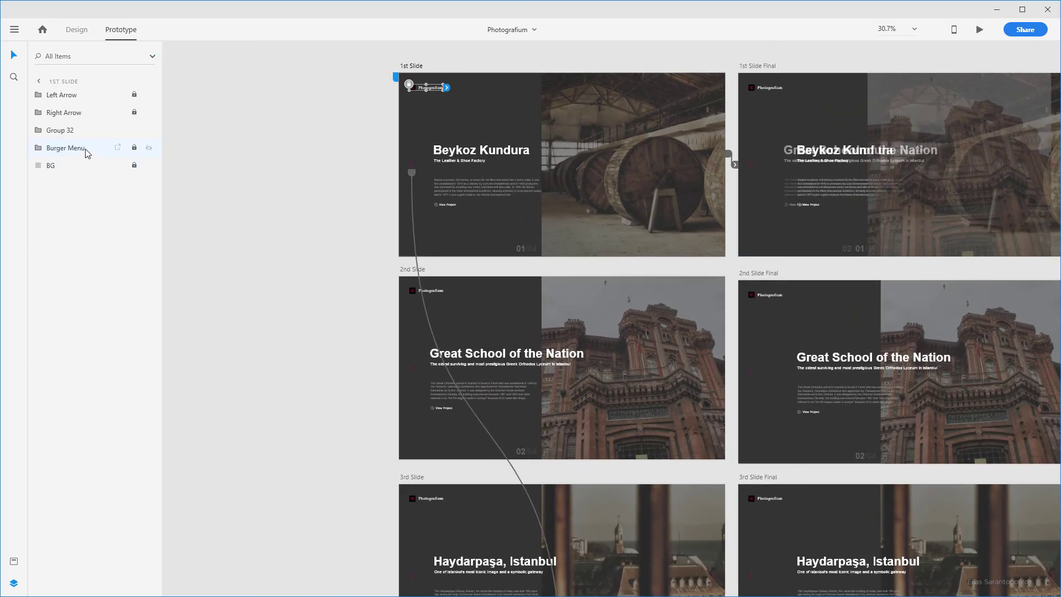
pyautogui.moveTo(84, 148); pyautogui.dragTo(92, 88)
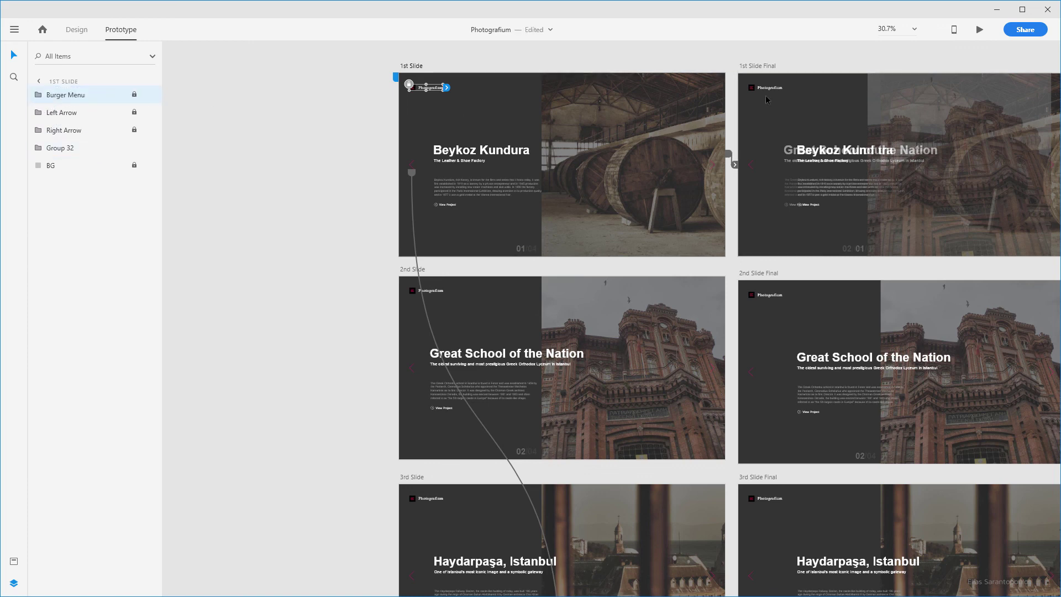
pyautogui.click(774, 89)
pyautogui.moveTo(99, 150); pyautogui.dragTo(96, 89)
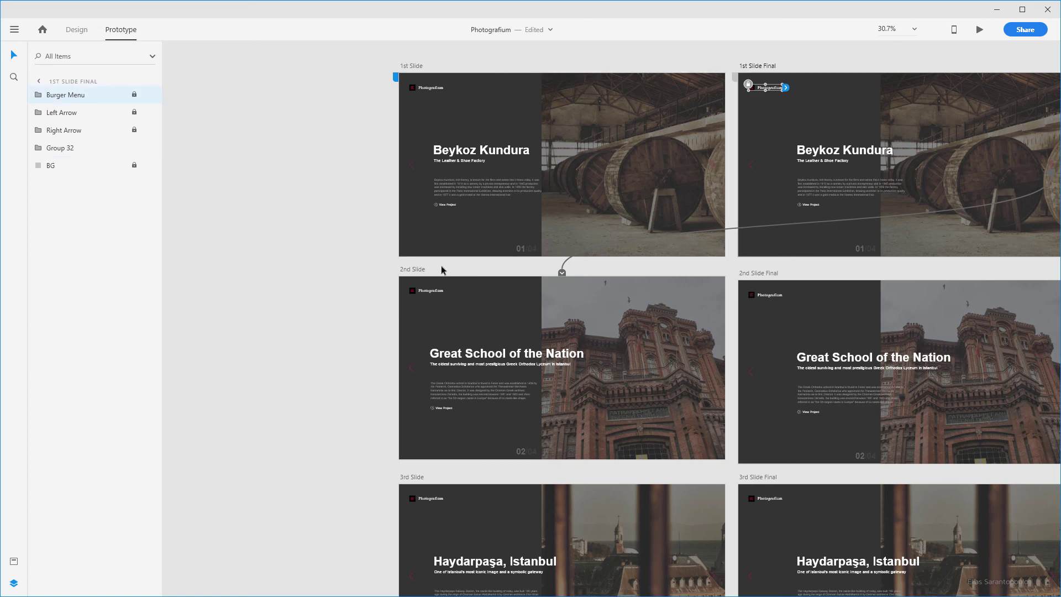
# Step: Move the Burger Menu group above all other layers on the 2nd Slide and 2nd Slide Final artboards, and clear the selection
pyautogui.click(426, 291)
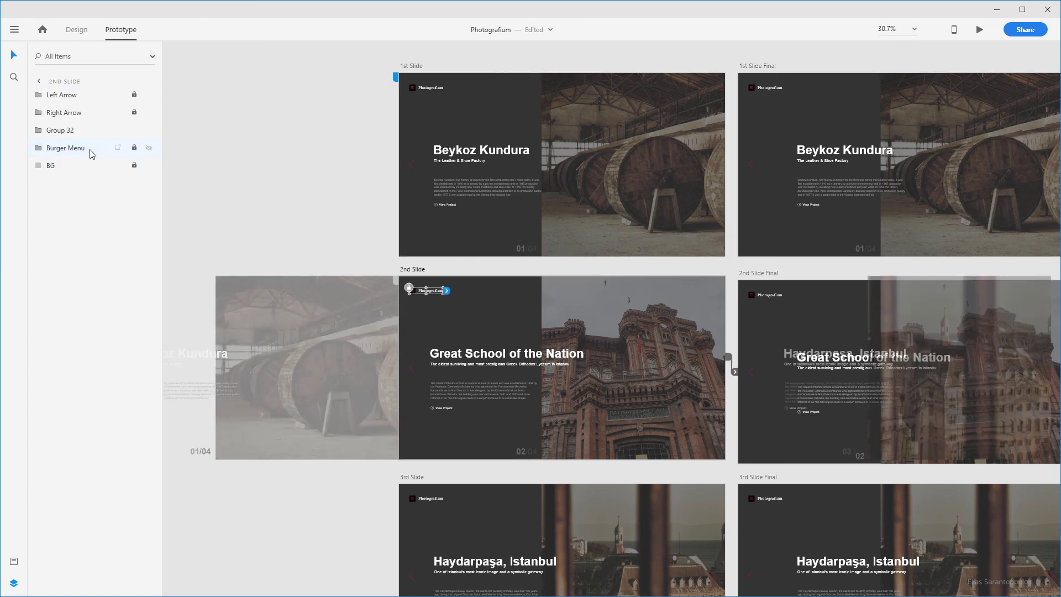
pyautogui.moveTo(91, 147); pyautogui.dragTo(95, 89)
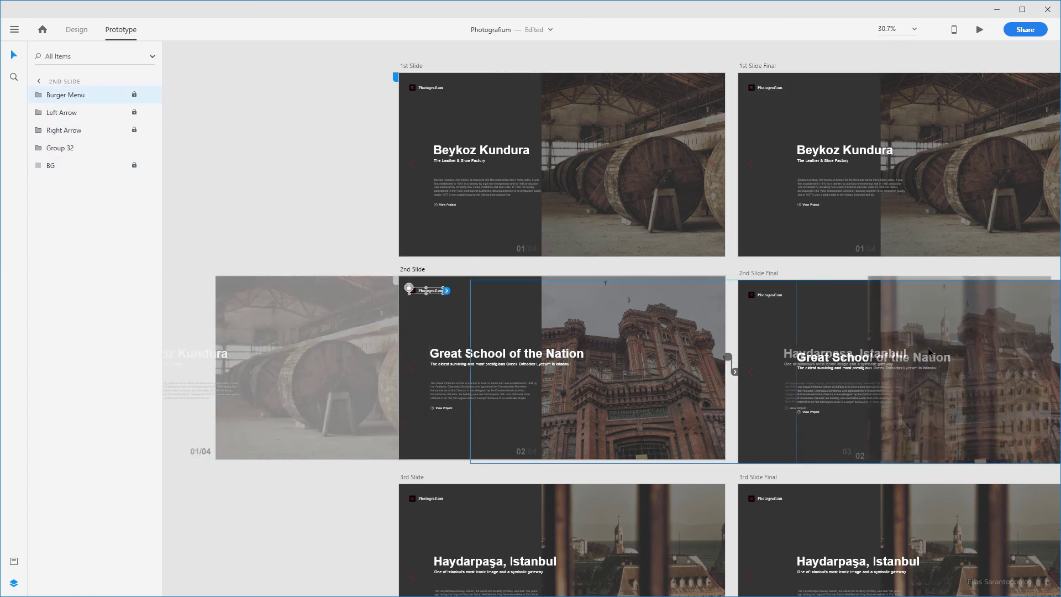
pyautogui.click(766, 294)
pyautogui.moveTo(100, 149); pyautogui.dragTo(101, 92)
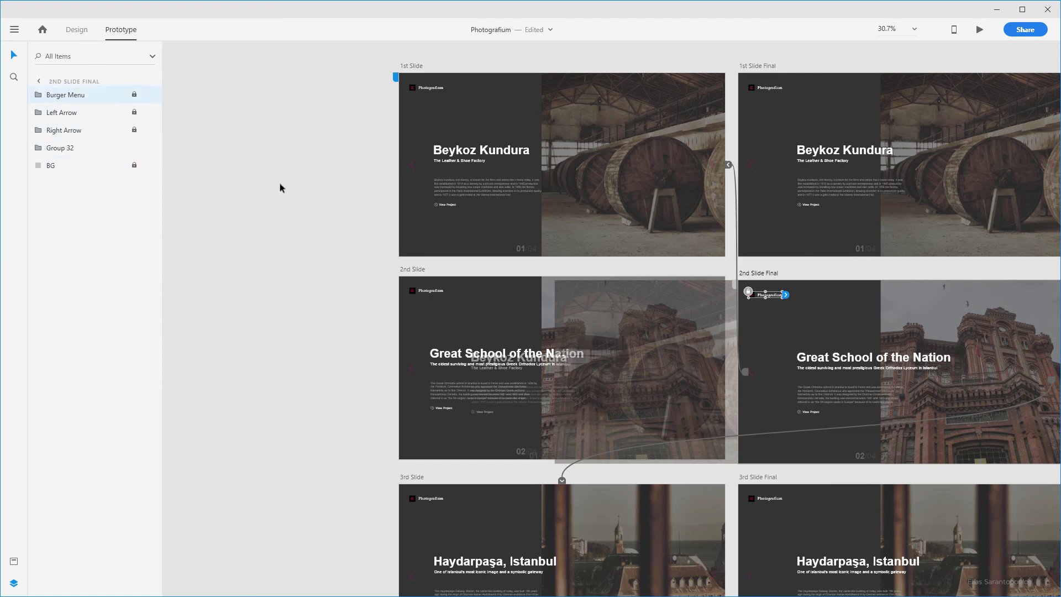
pyautogui.click(308, 211)
# Step: Preview the prototype from the 1st Slide artboard and advance to the Great School of the Nation slide
pyautogui.hscroll(3, 338, 197)
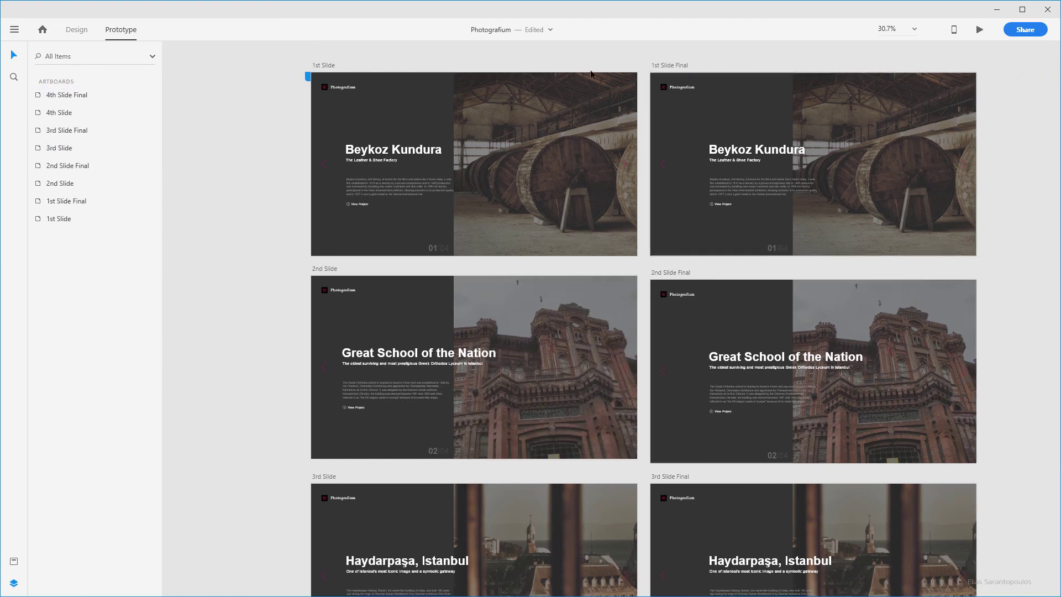
pyautogui.click(331, 66)
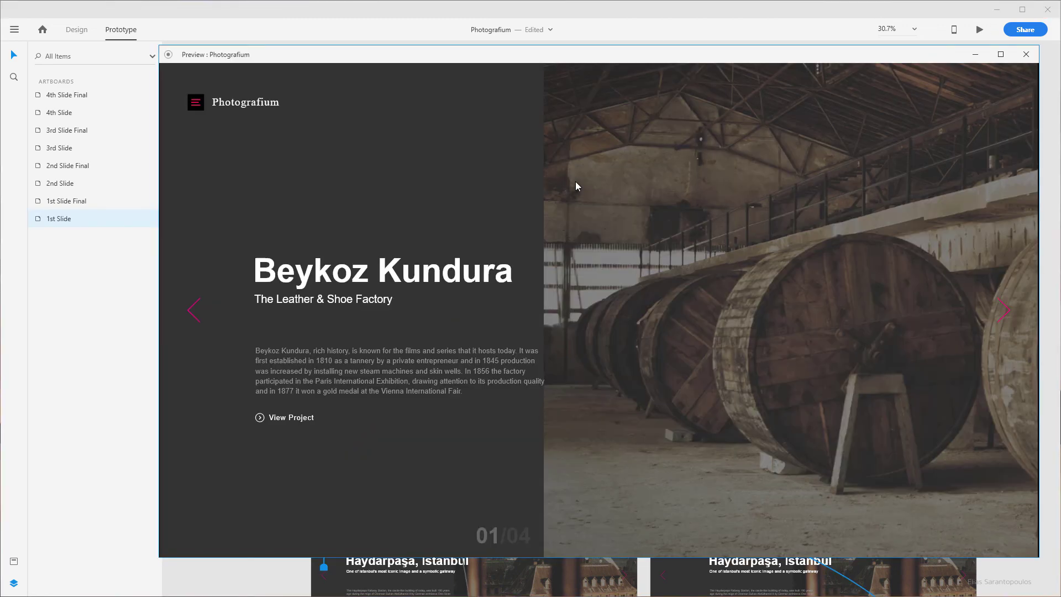
pyautogui.click(979, 29)
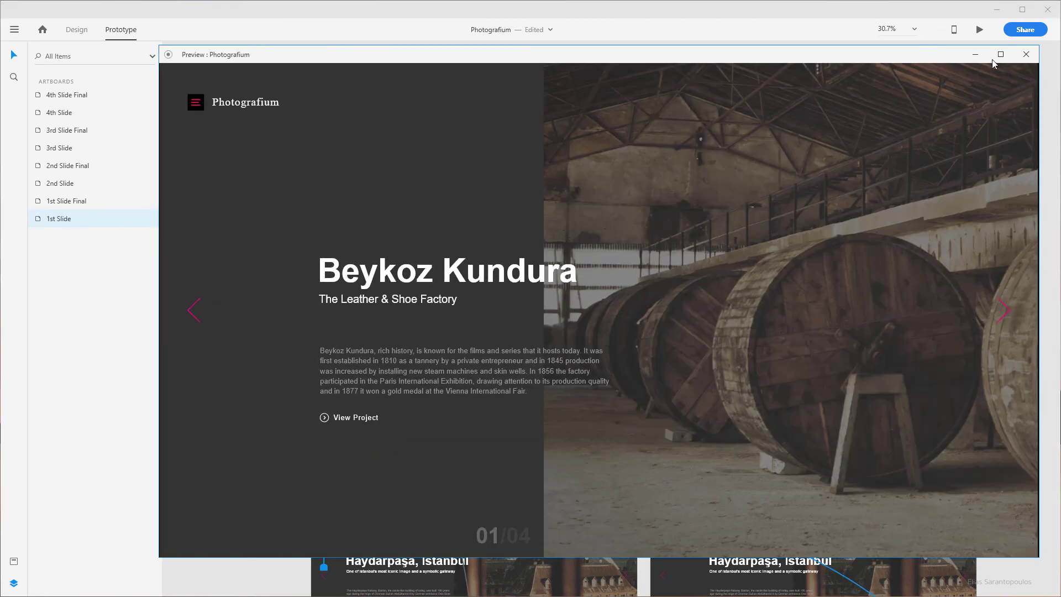
pyautogui.click(980, 29)
pyautogui.click(1006, 310)
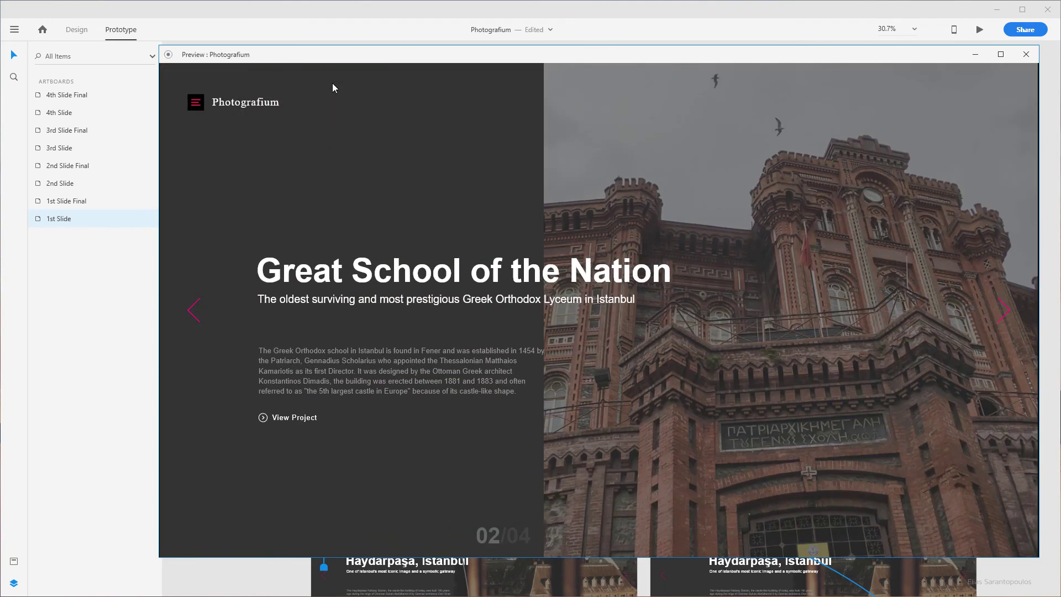